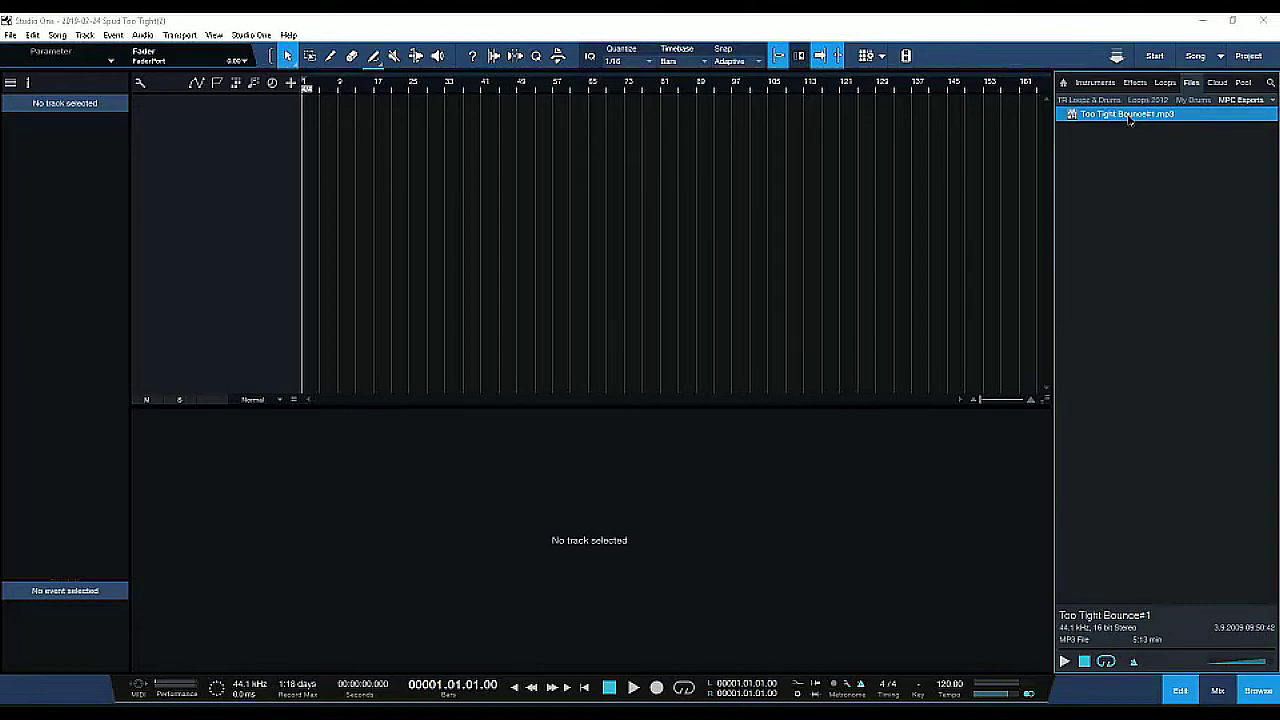
Step: Drag Too Tight Bounce#1.mp3 onto a new audio track spanning the whole song
left_click_drag(1130, 116, 332, 138)
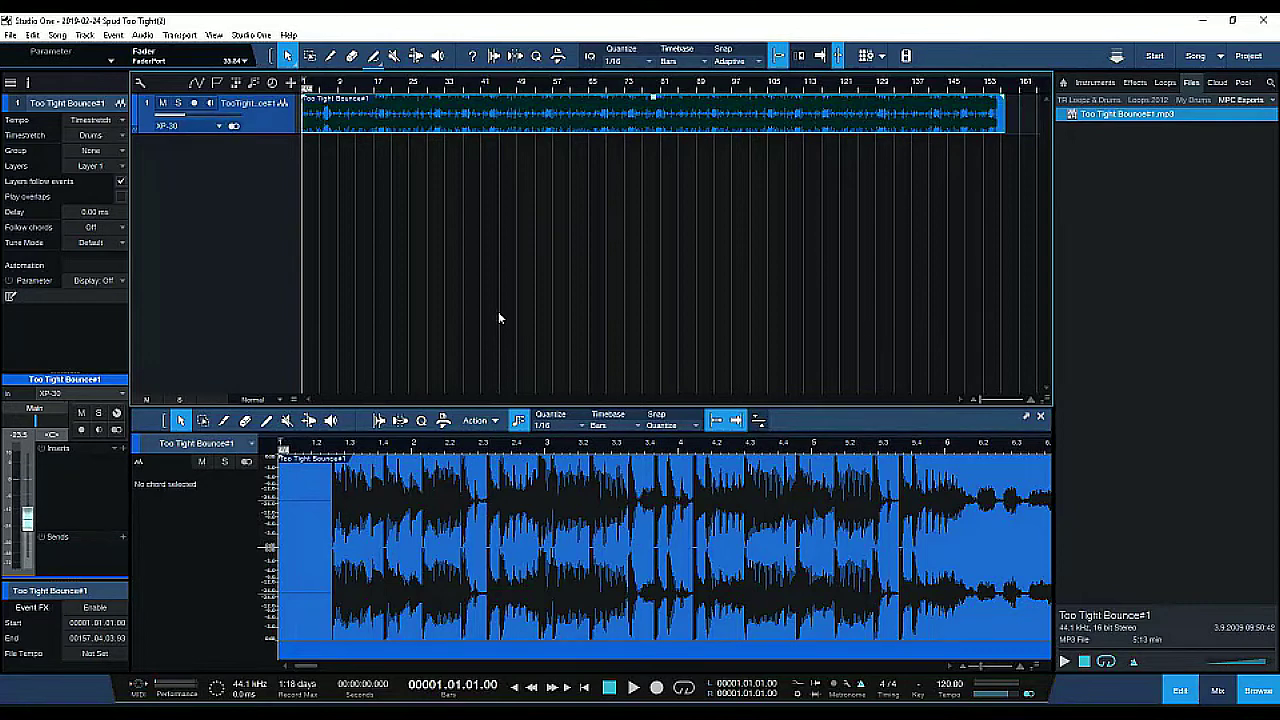
Step: Play the song and lower the tempo from 120 to about 100, then show the Instruments list
key("space")
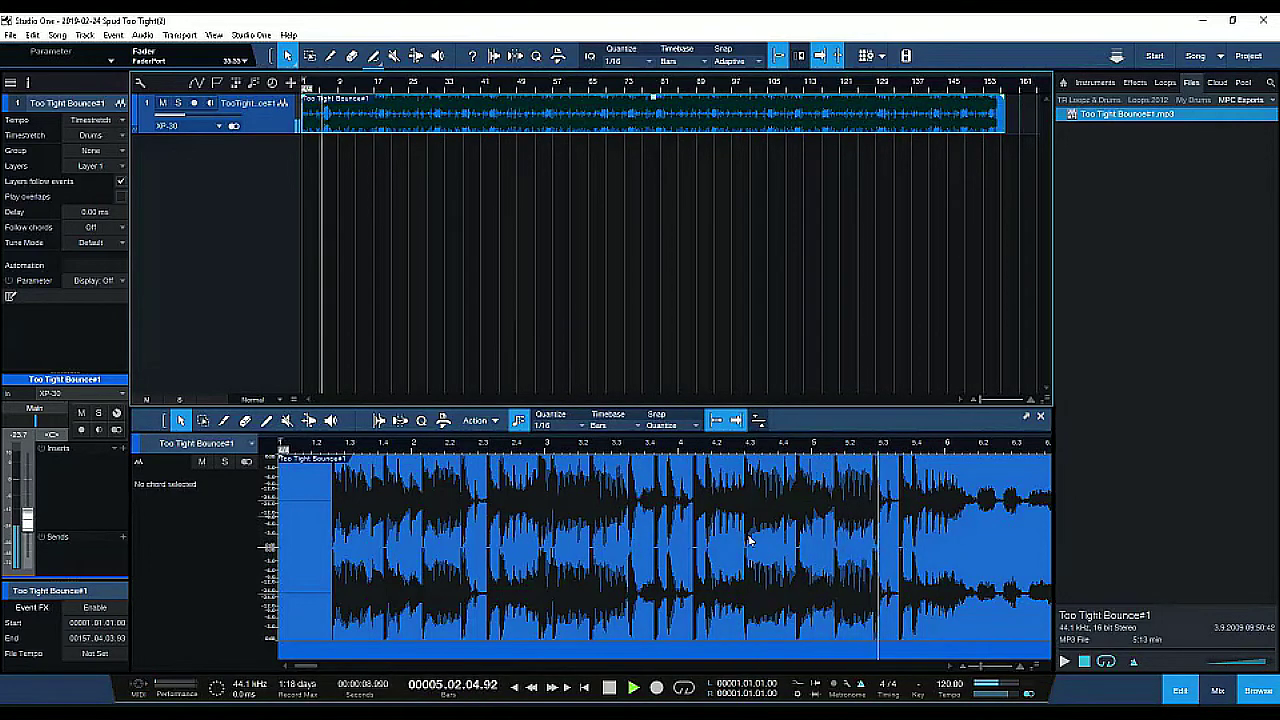
scroll(953, 690, "down", 19)
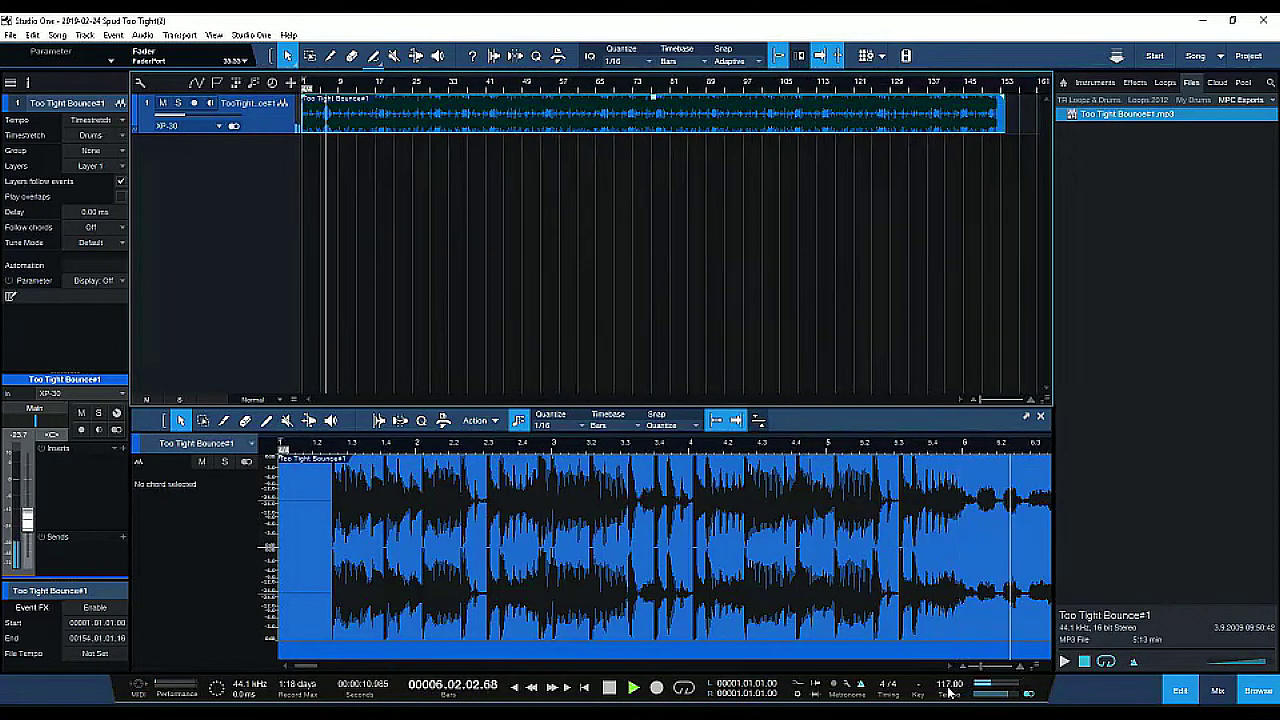
scroll(948, 690, "up", 3)
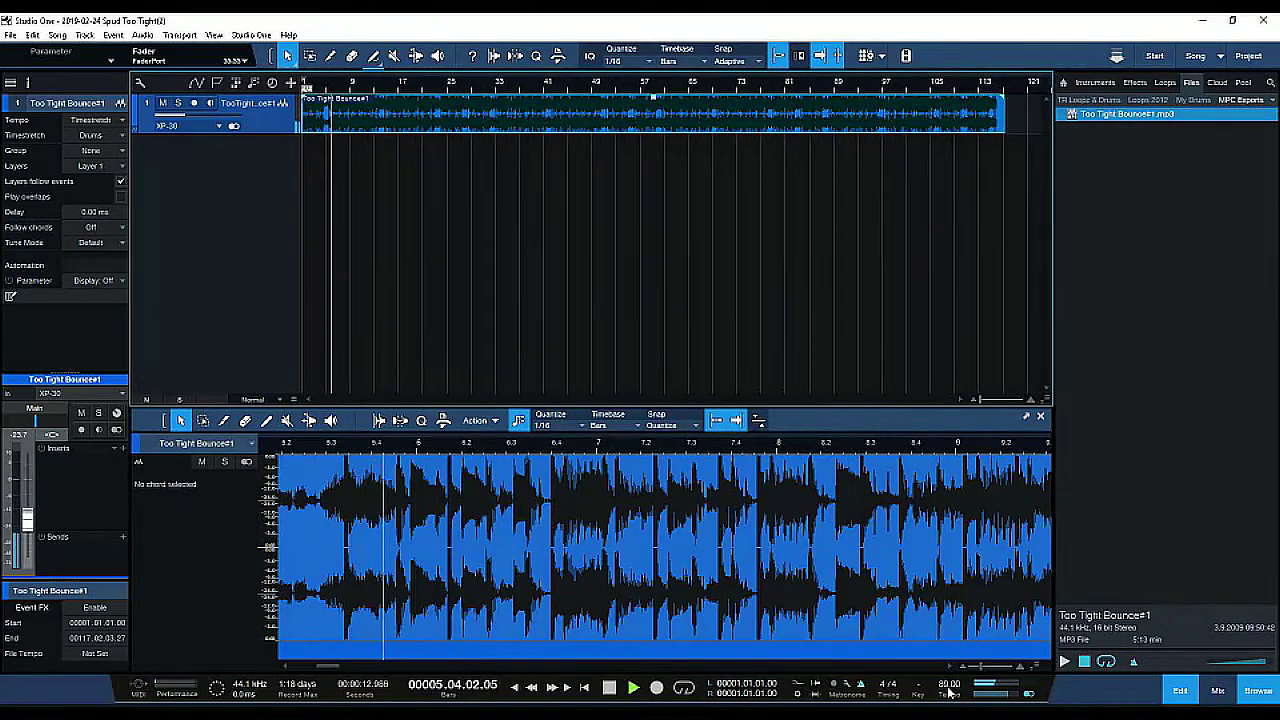
scroll(948, 690, "down", 4)
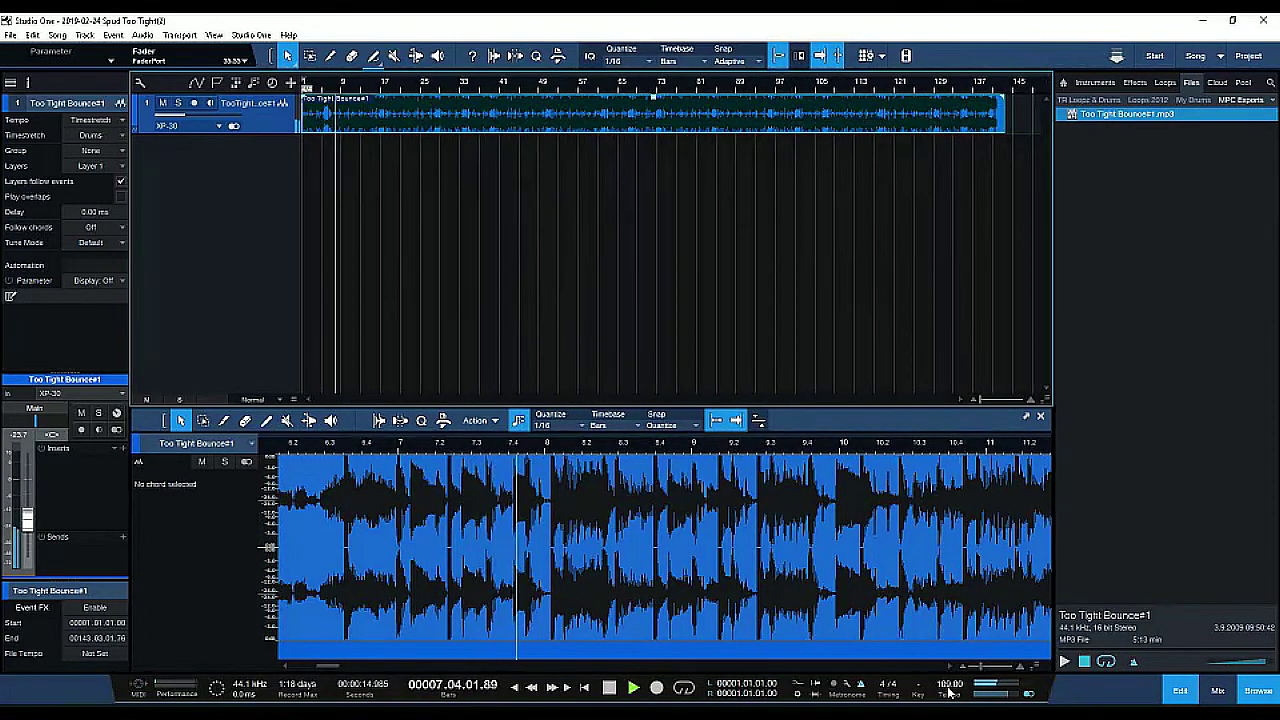
key("space")
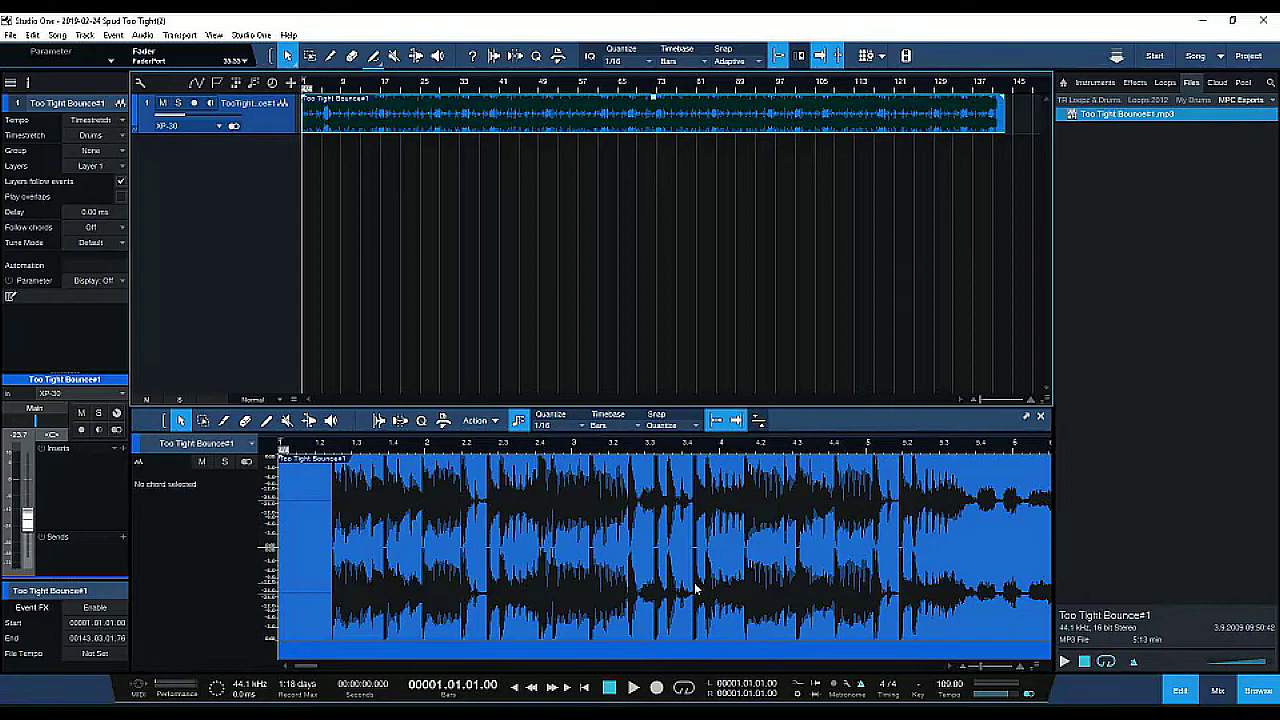
left_click(1094, 82)
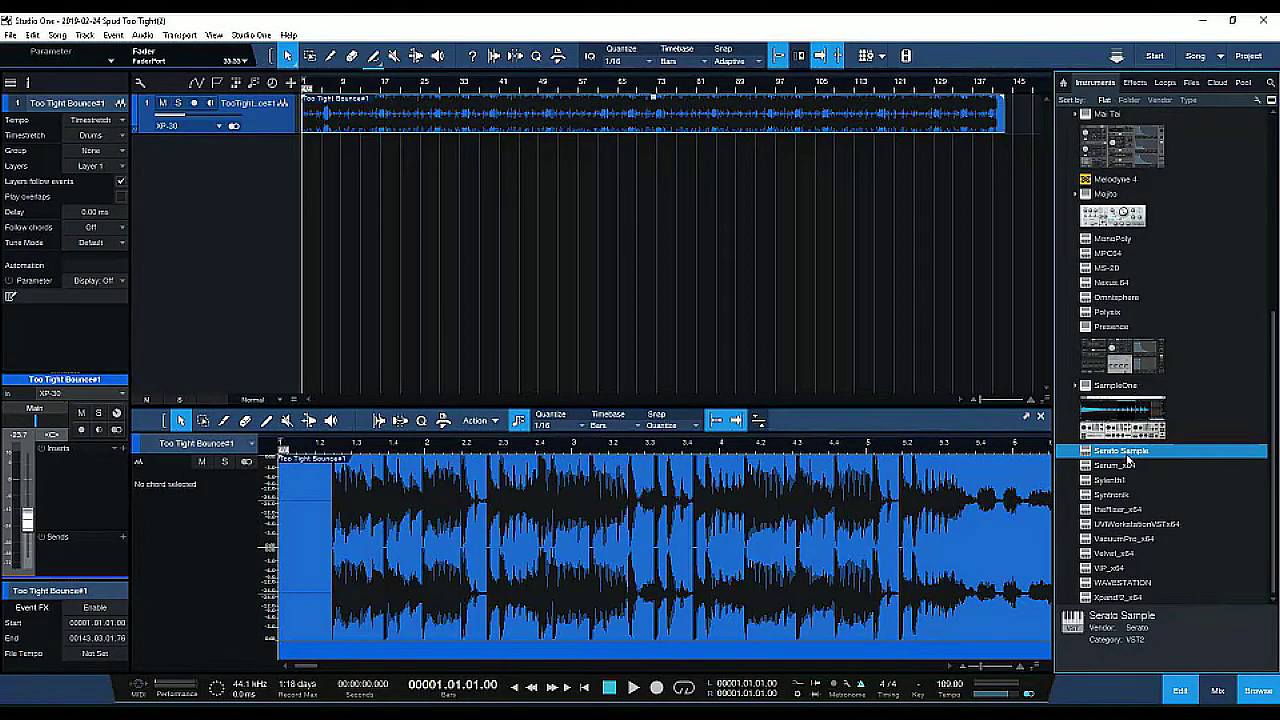
Step: Add a Serato Sample track, load Too Tight Bounce#1 into it, assign pad 1, and start recording
left_click_drag(1128, 452, 380, 206)
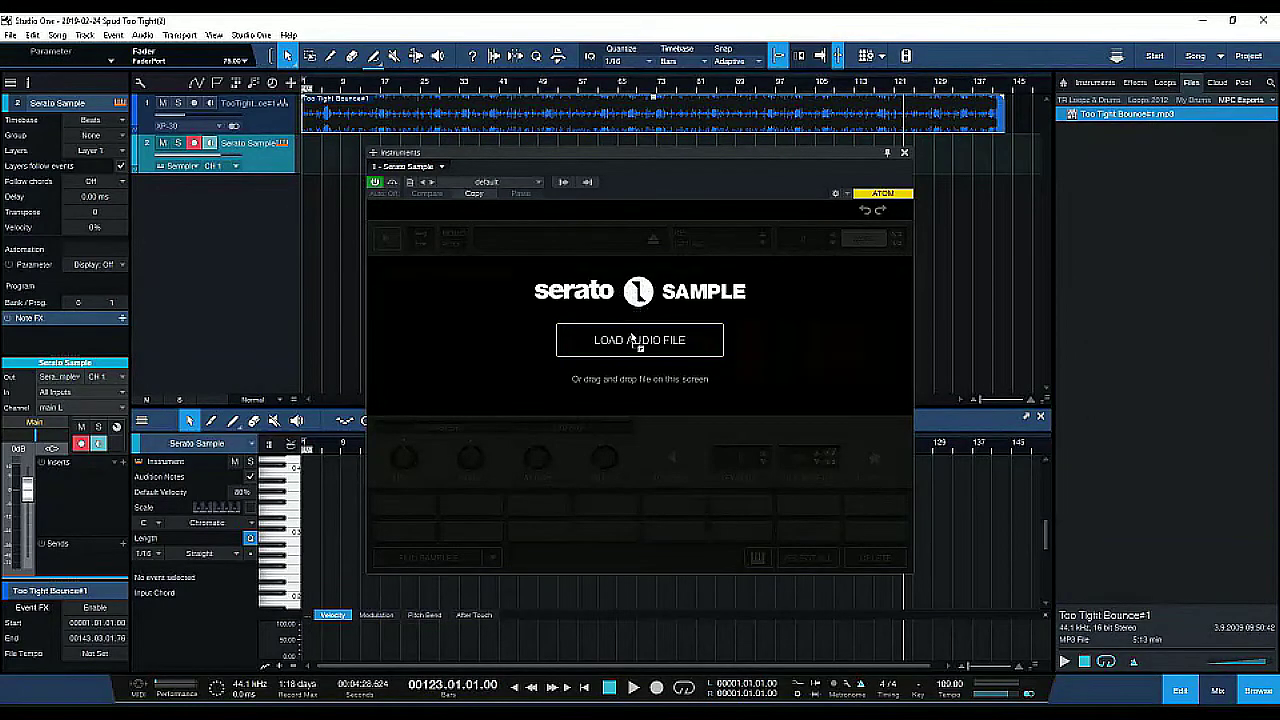
left_click(597, 340)
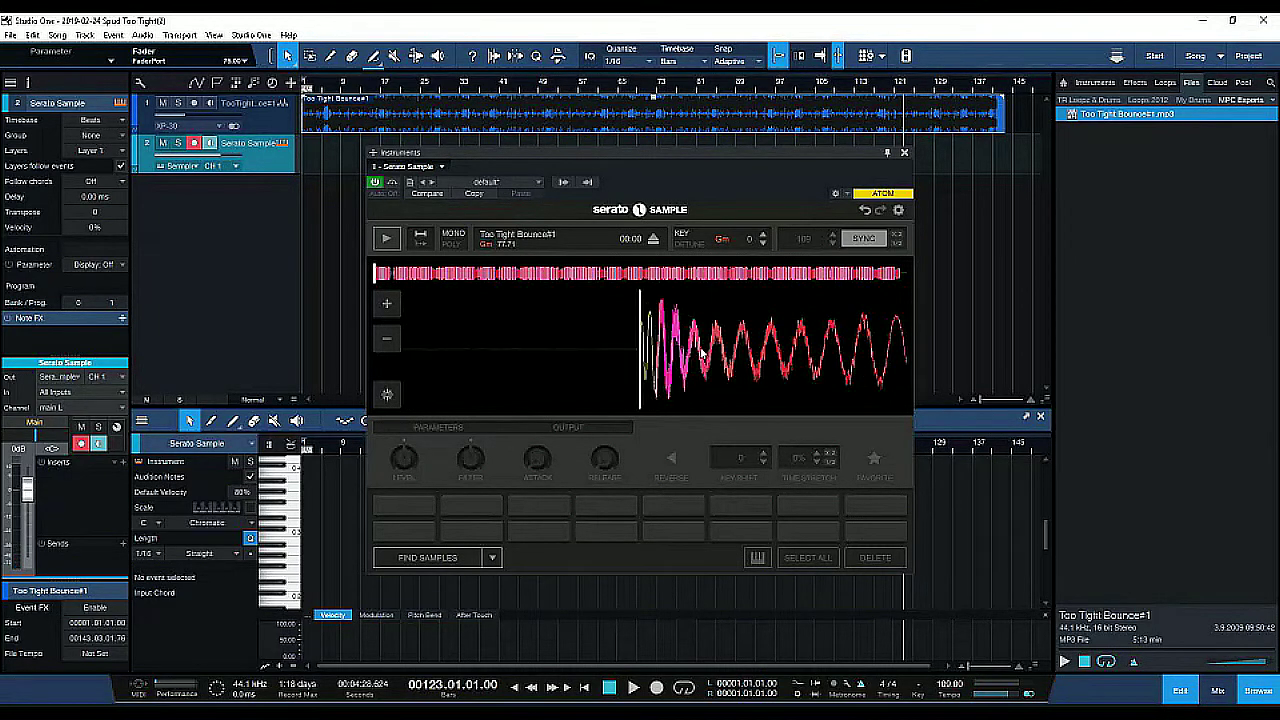
left_click(409, 539)
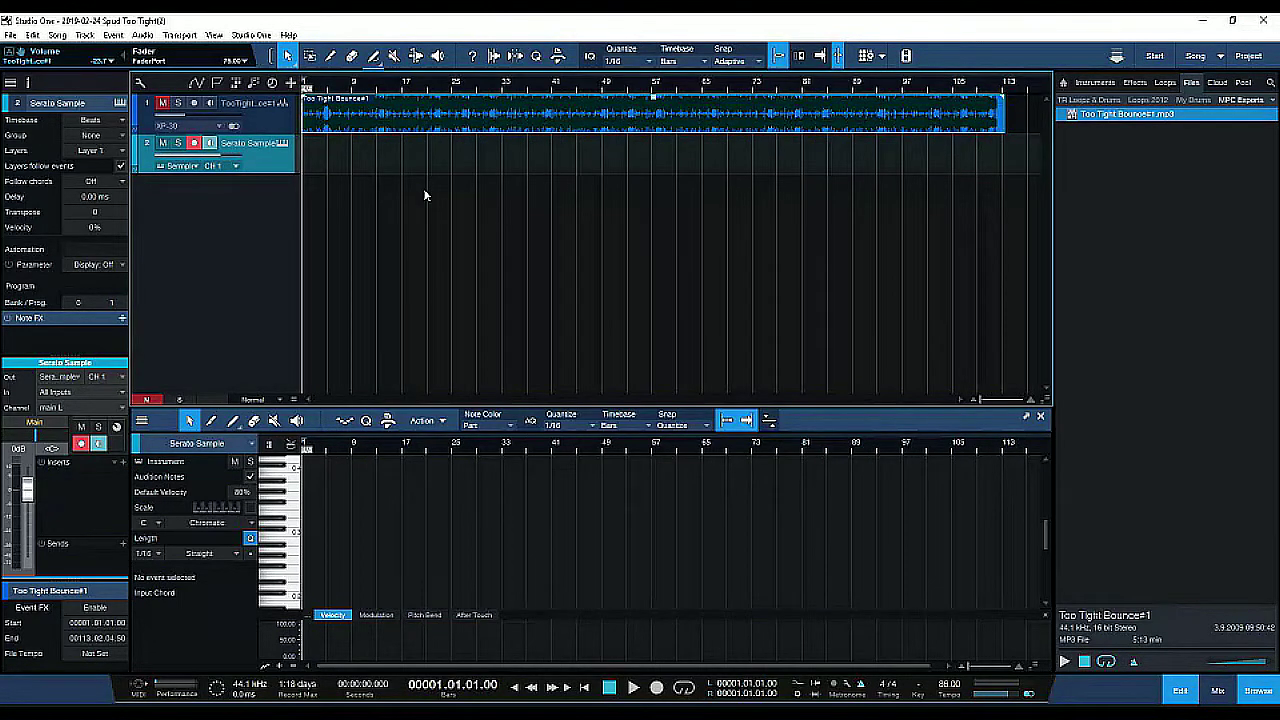
key("KP_Multiply")
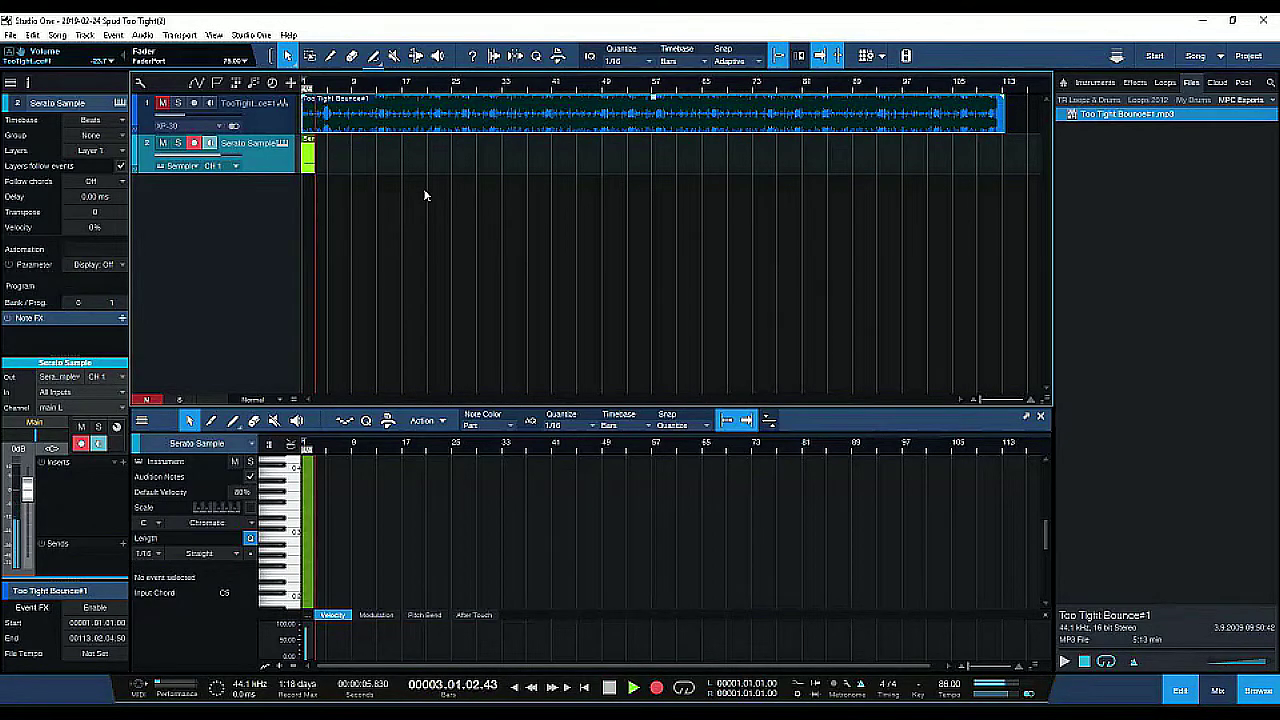
Step: Stretch the recorded part and note to bar 113, then bounce the part to a new audio track
key("space")
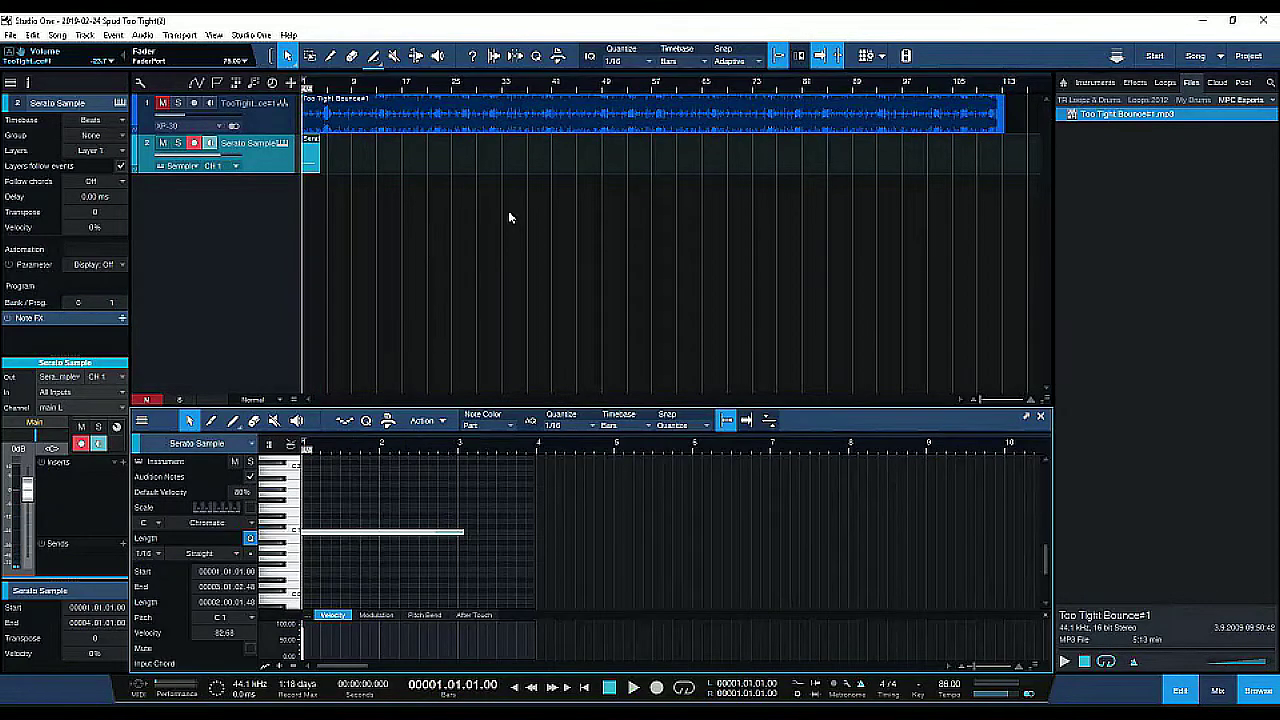
left_click_drag(318, 152, 1005, 168)
key("shift+f")
left_click_drag(319, 531, 987, 539)
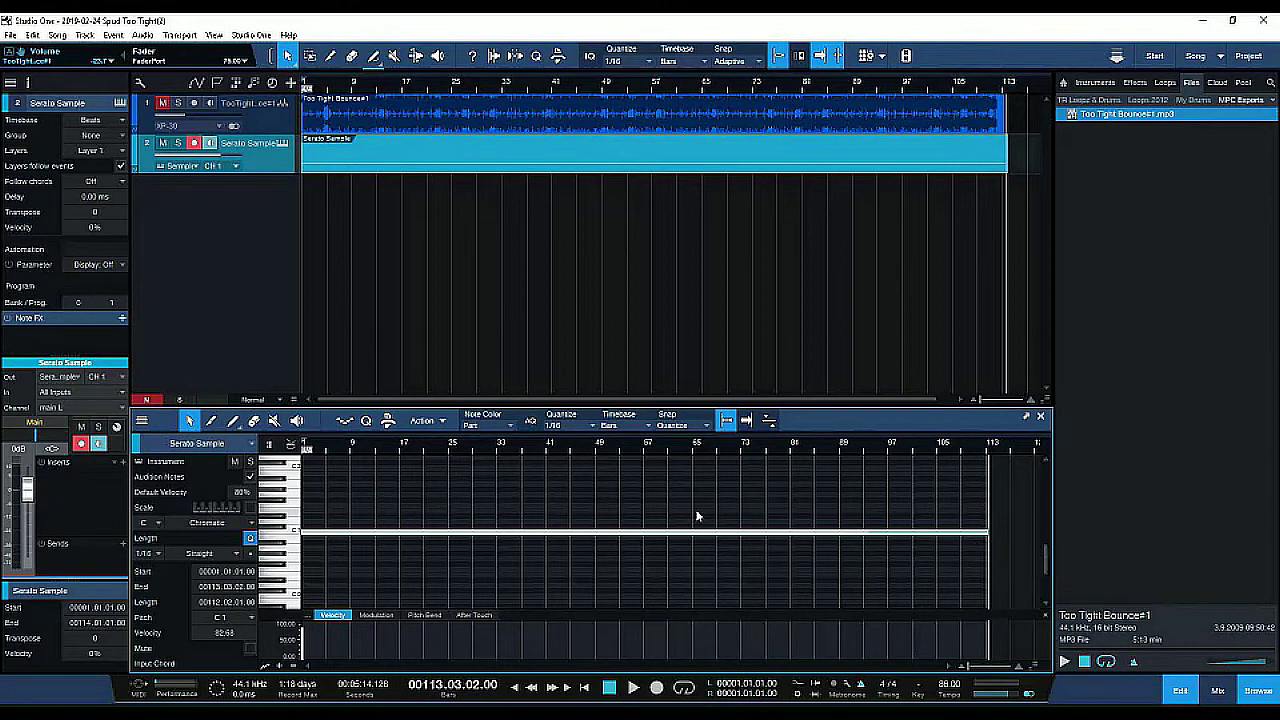
left_click(545, 158)
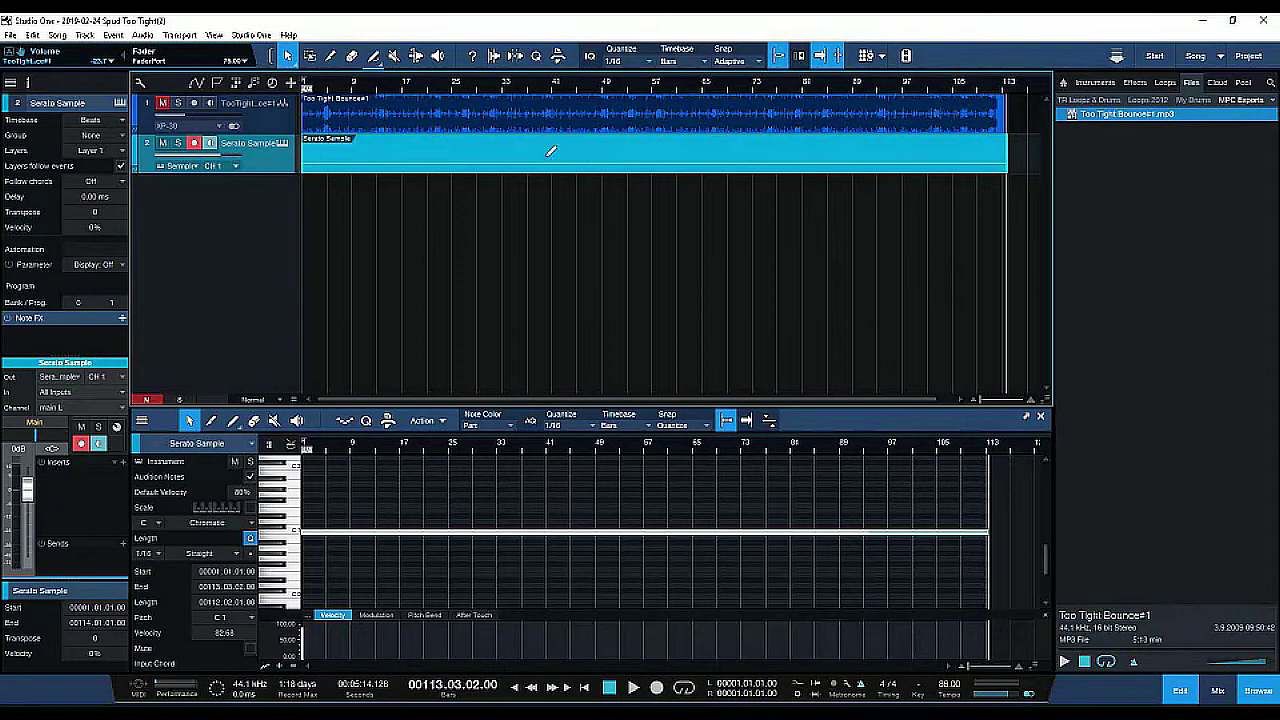
key("ctrl+b")
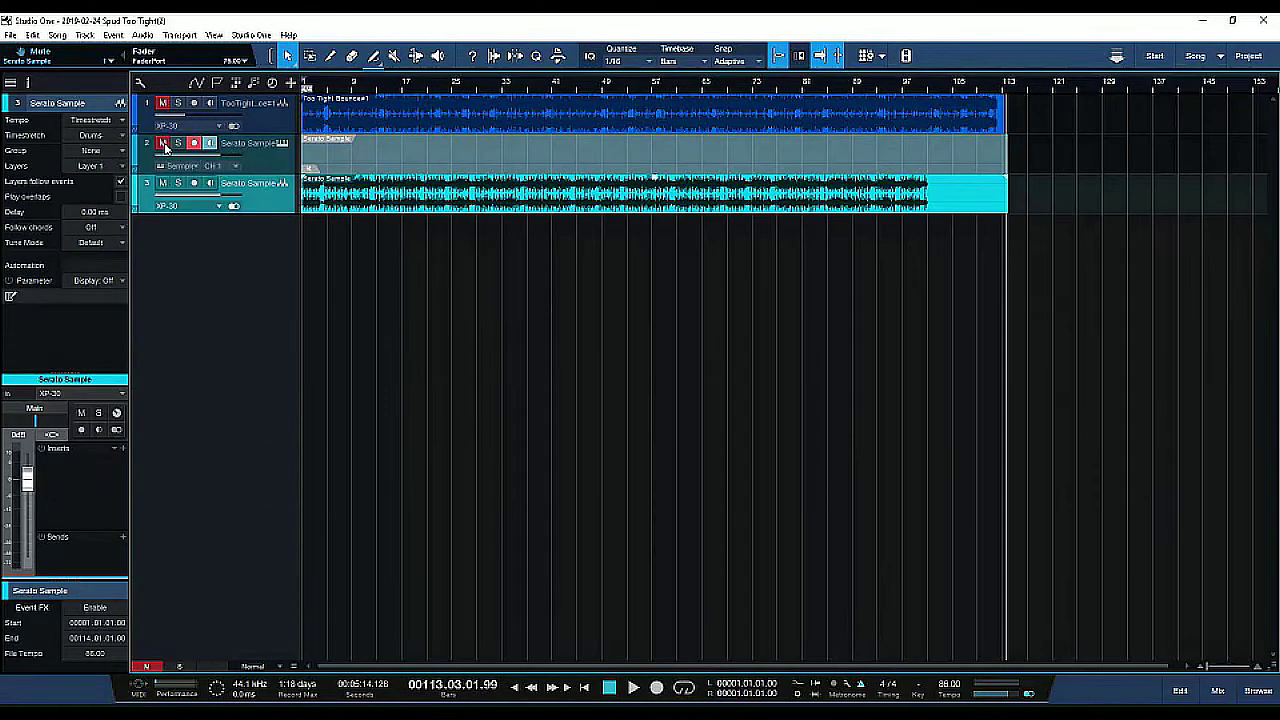
Step: Play back the bounced Serato Sample audio from the song start
key("comma")
key("space")
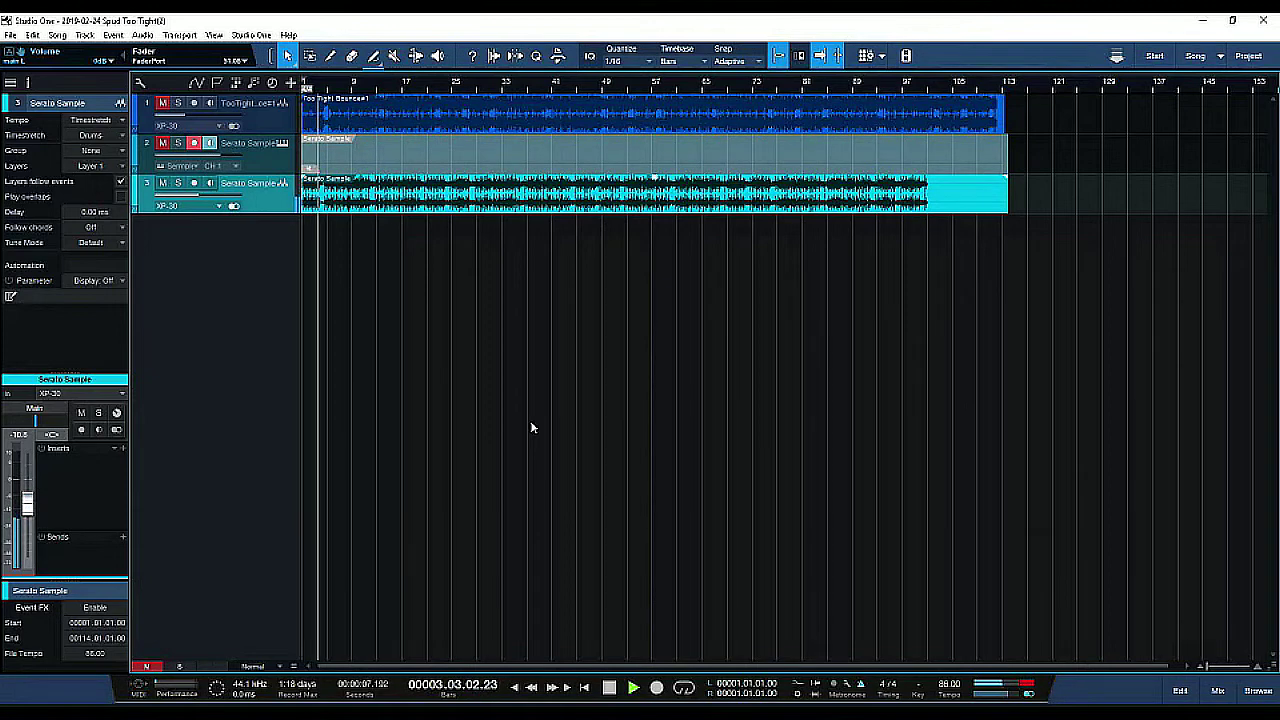
key("space")
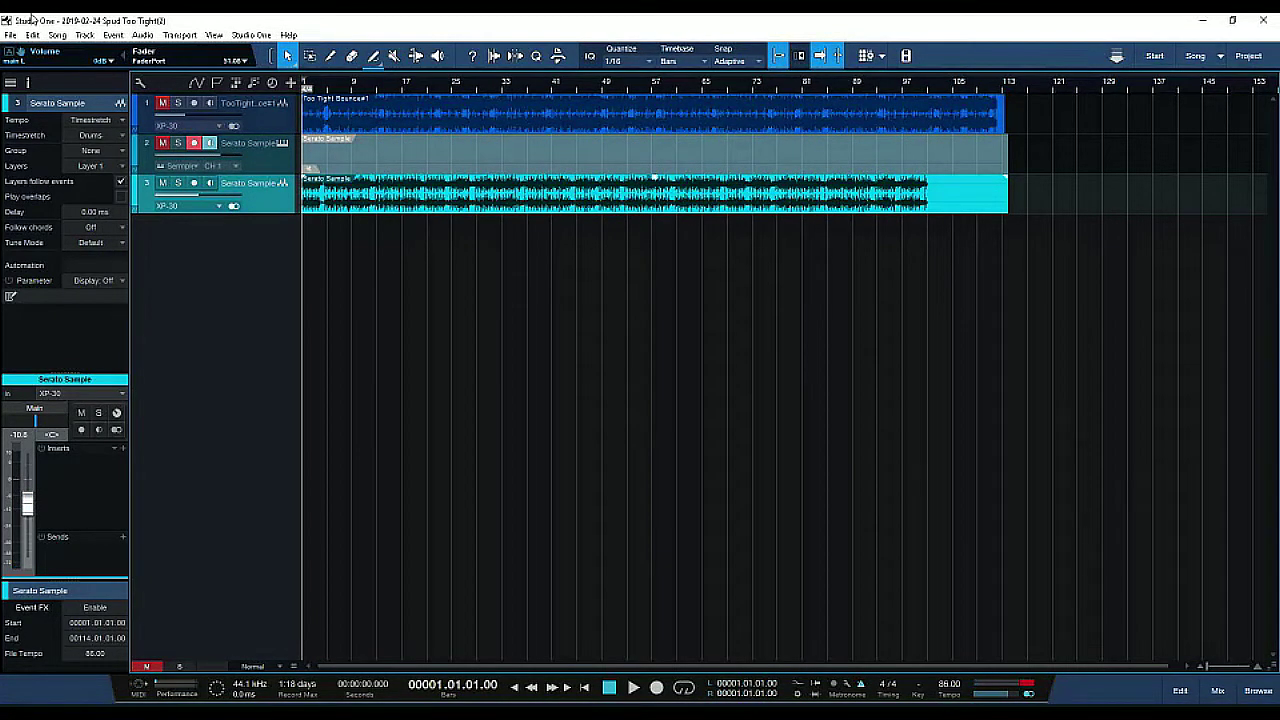
Step: Set quantize to 1/1 and split the bounced event at the grid into one-bar pieces
left_click(114, 35)
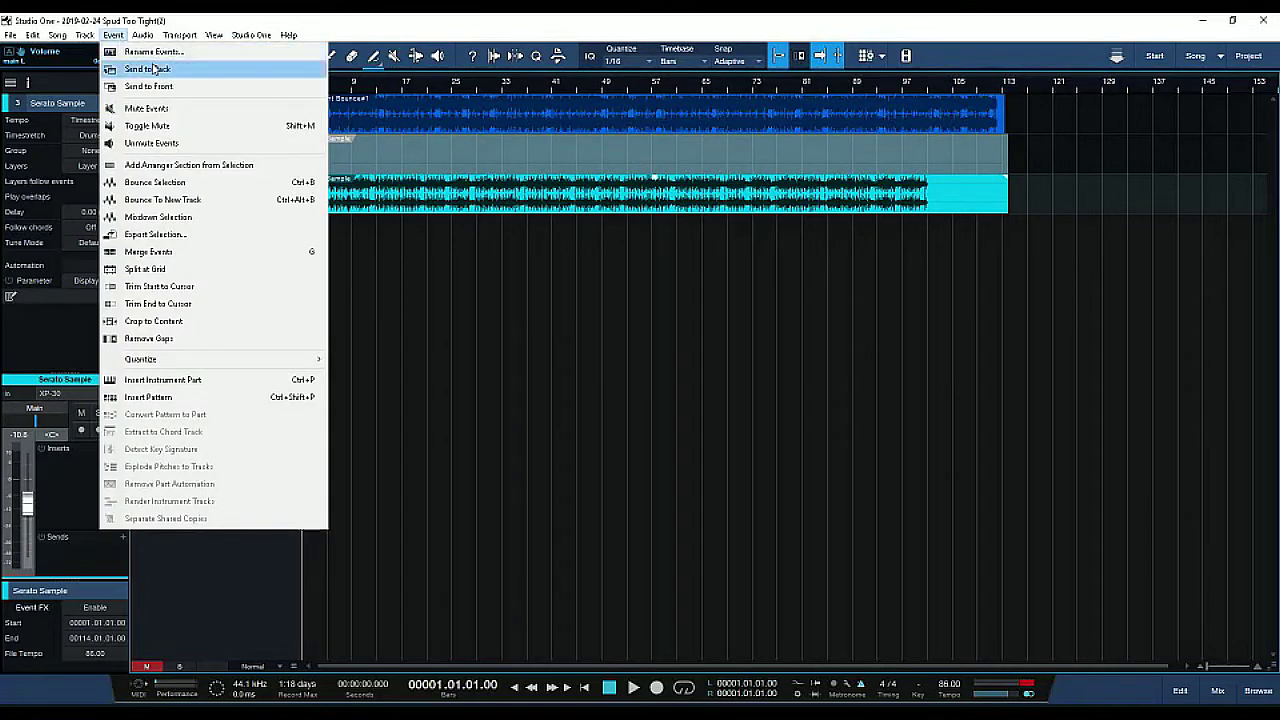
left_click(180, 35)
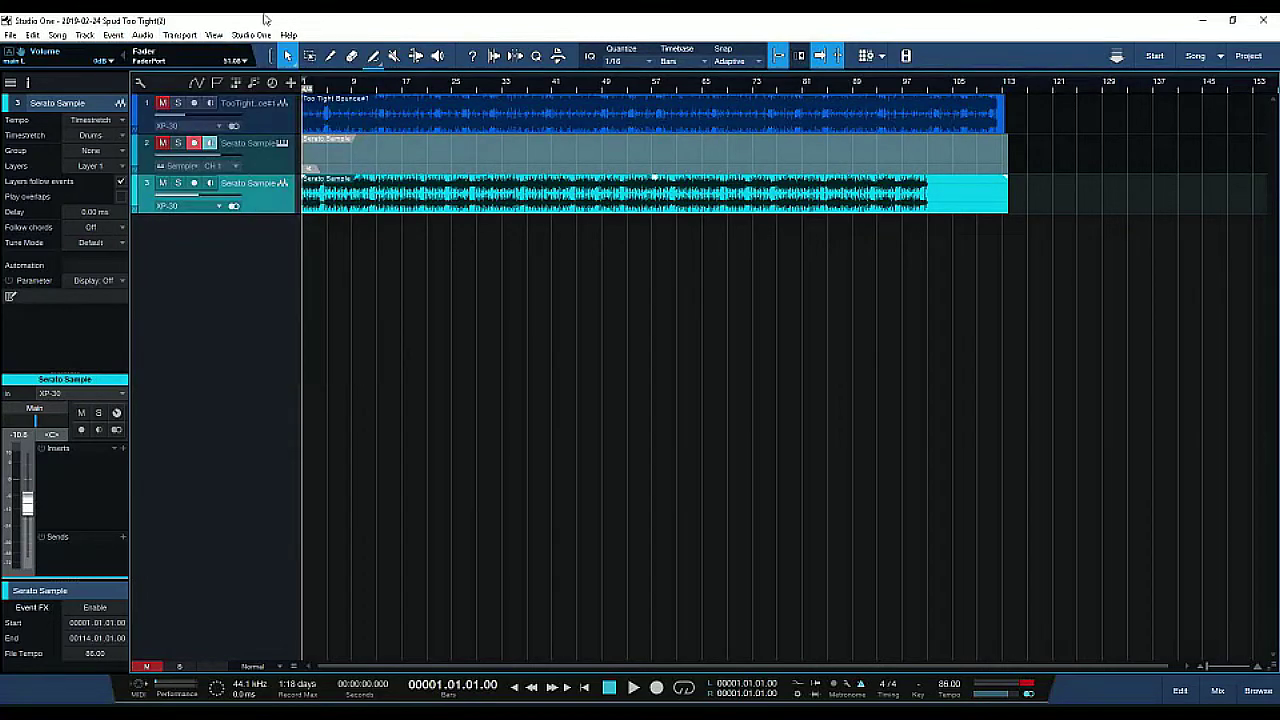
left_click(651, 63)
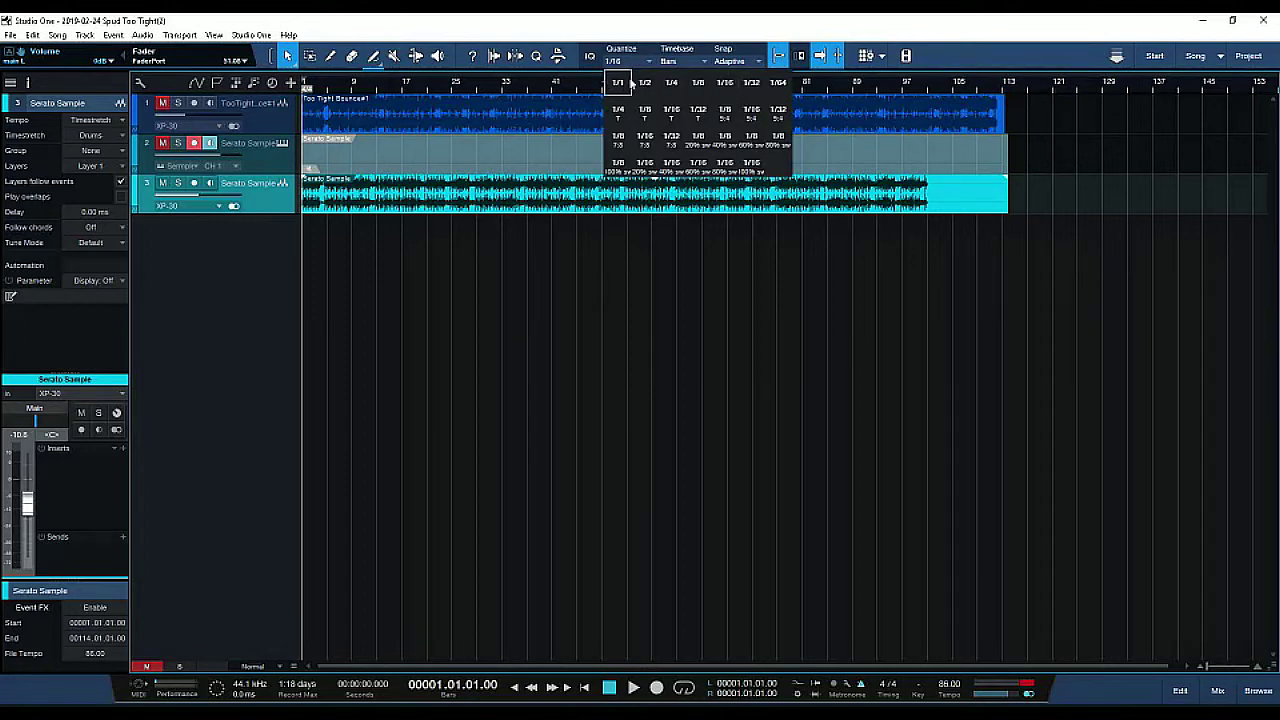
left_click(620, 88)
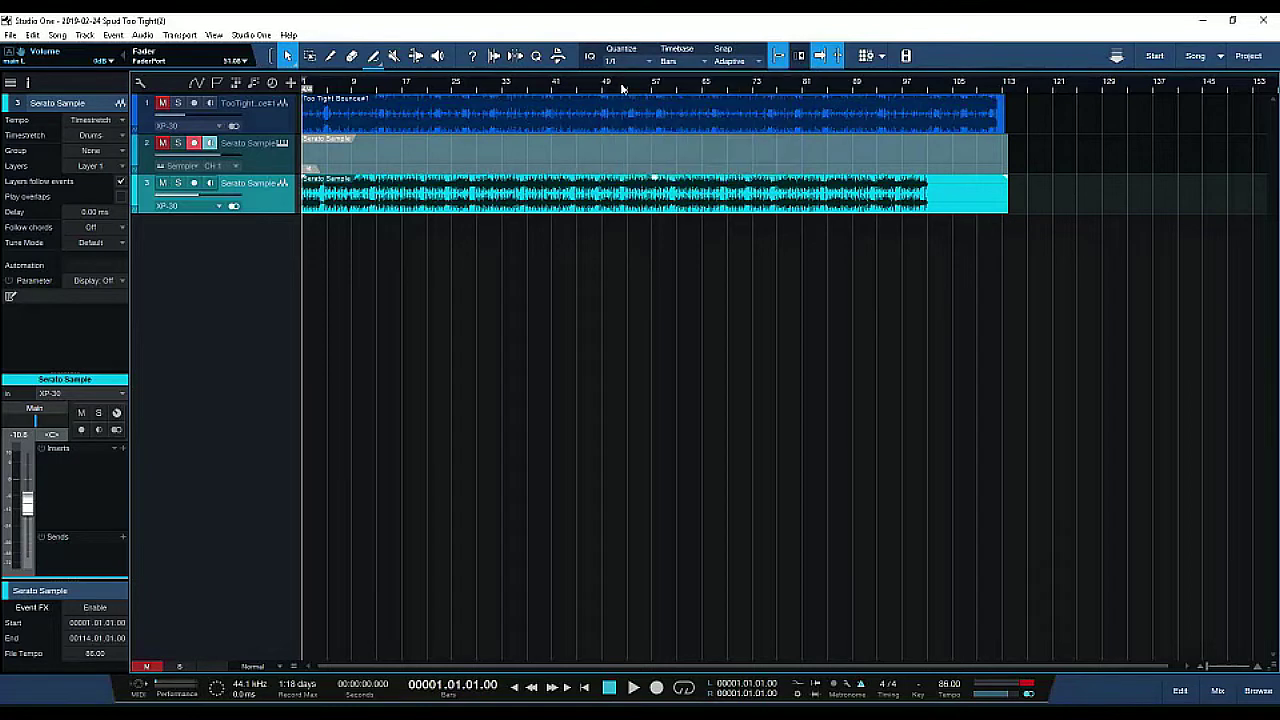
left_click(140, 35)
mouse_move(123, 34)
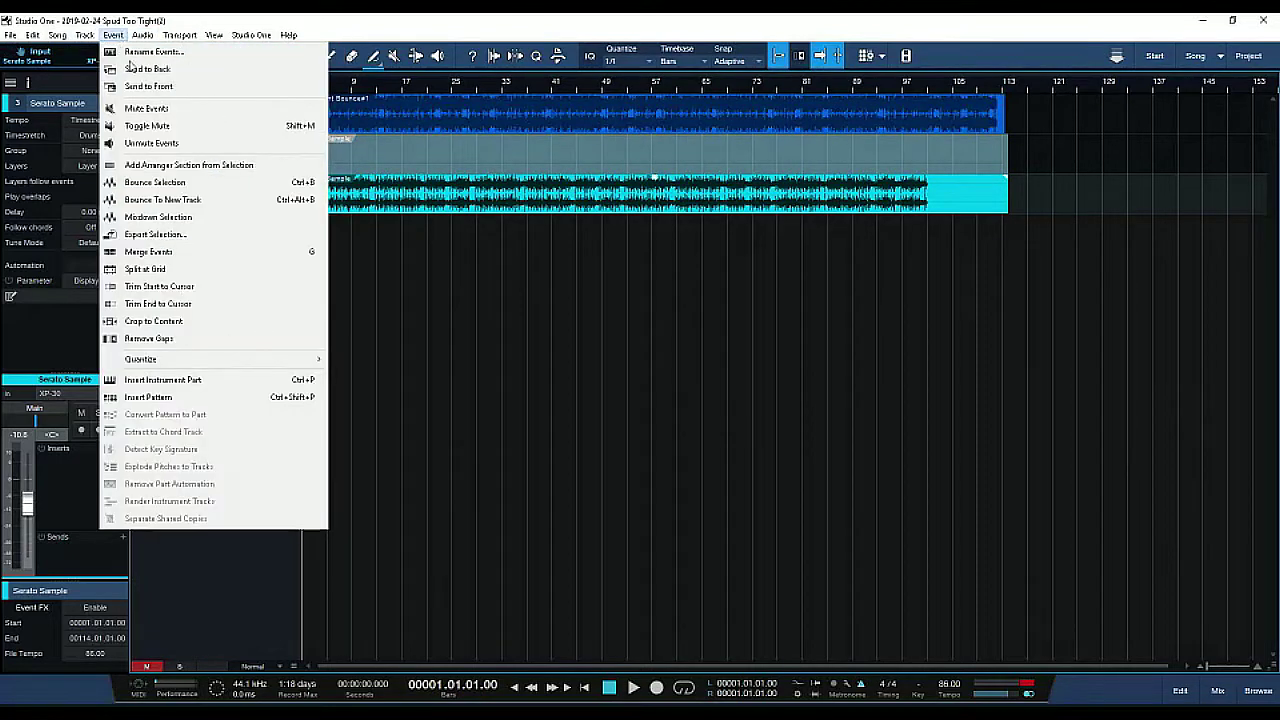
left_click(198, 270)
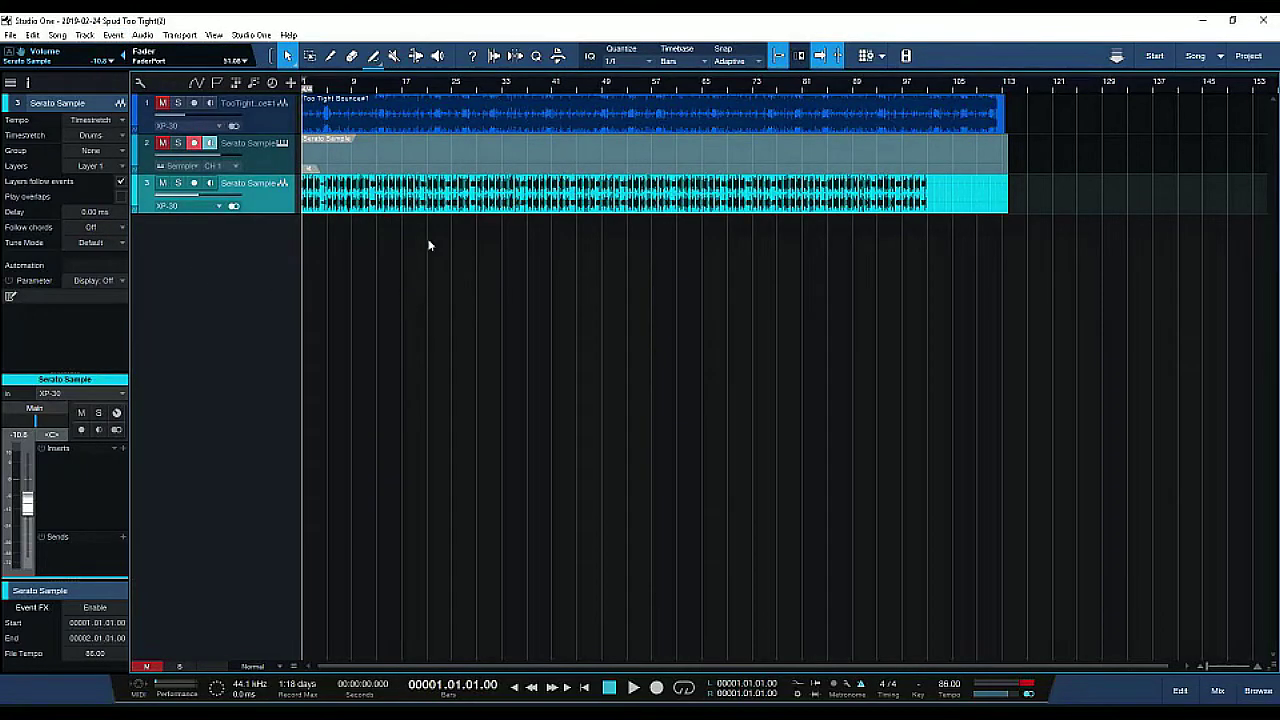
Step: Send the sliced Serato Sample event to a new Impact XT track and select all its pads
left_click(1210, 668)
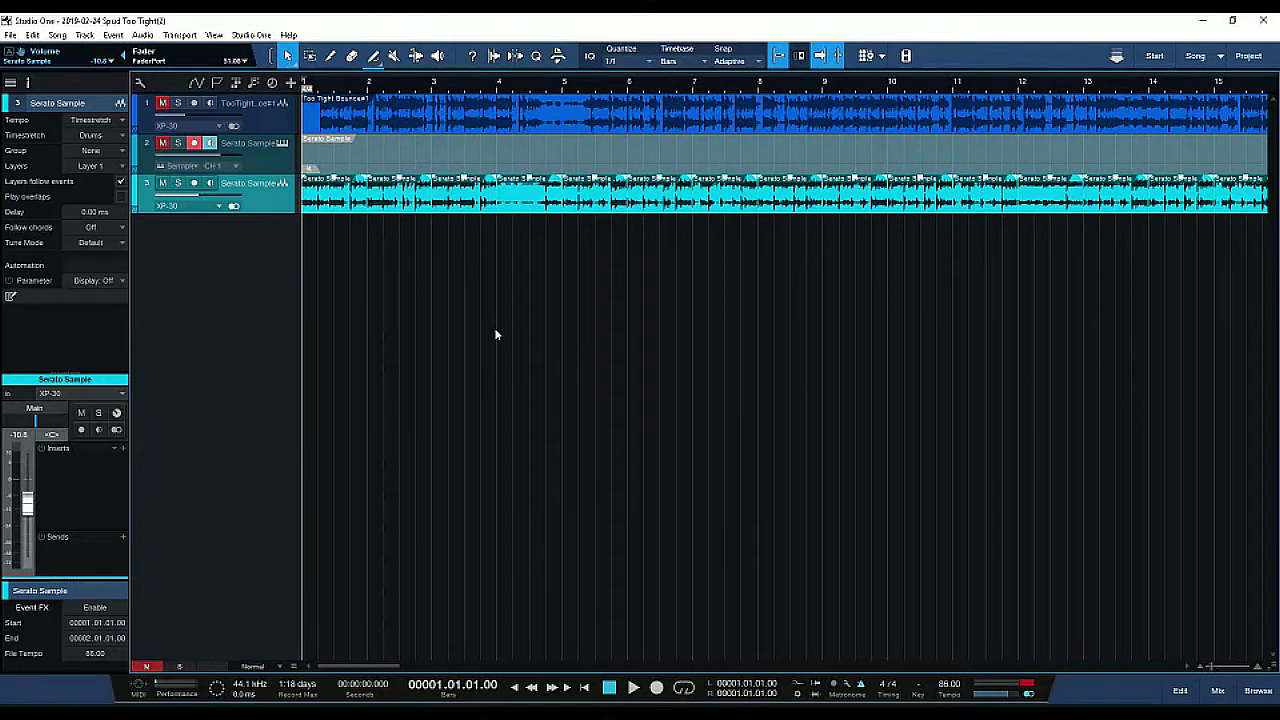
right_click(331, 208)
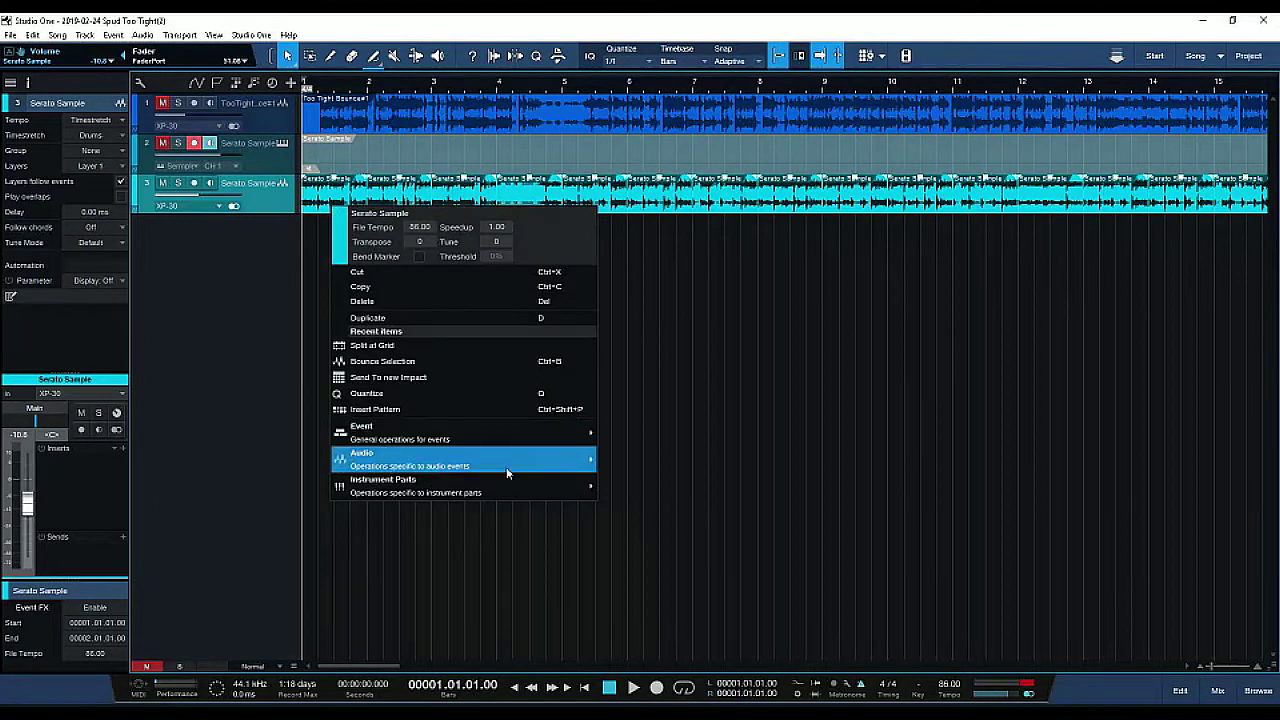
mouse_move(518, 466)
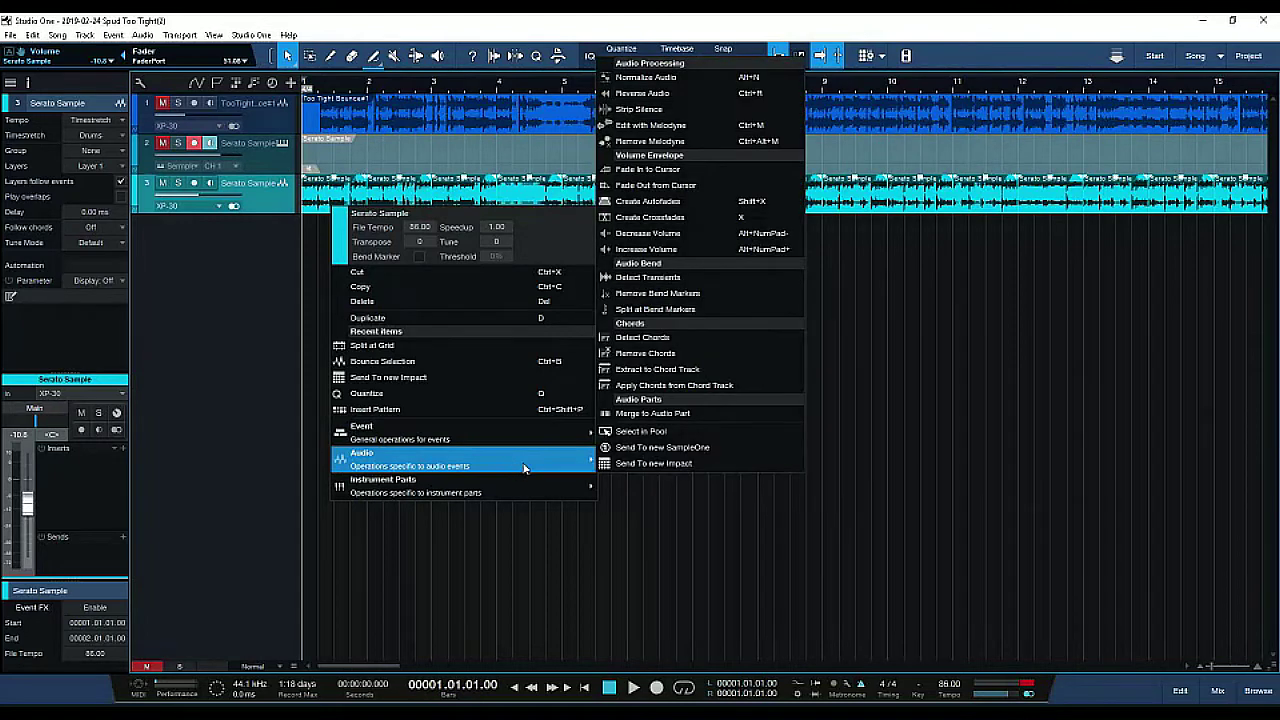
left_click(712, 463)
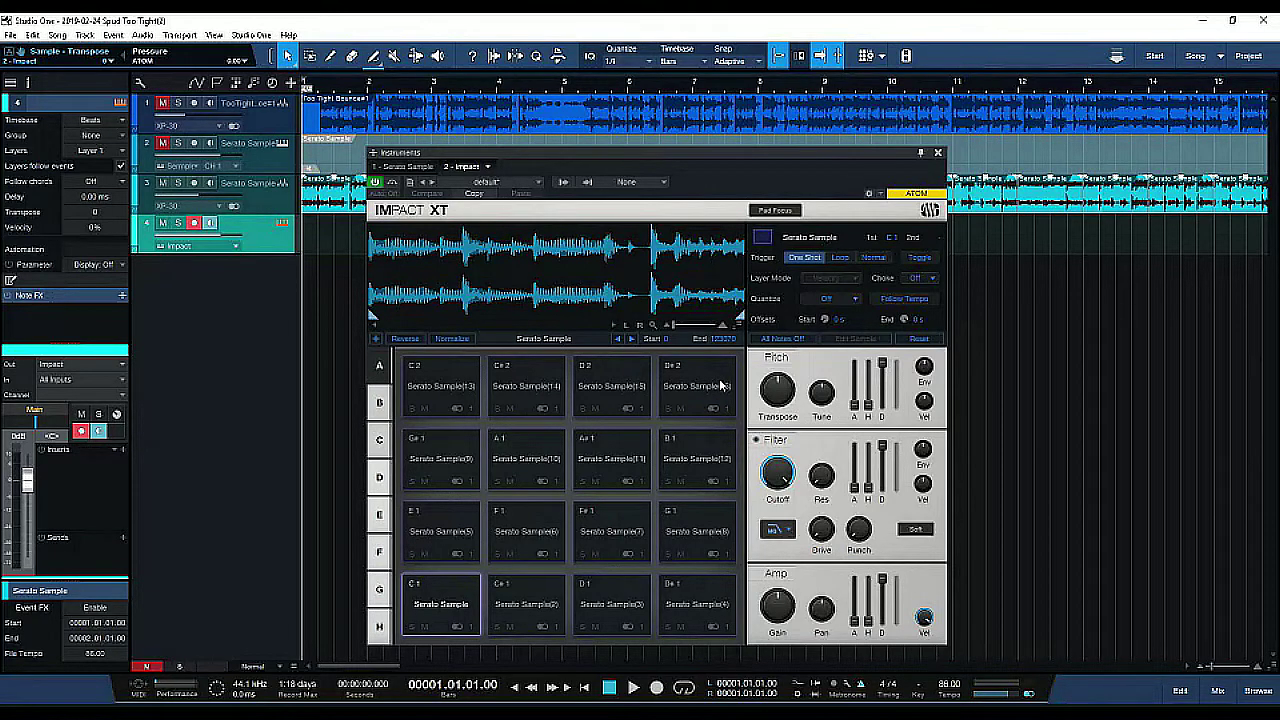
key("ctrl+a")
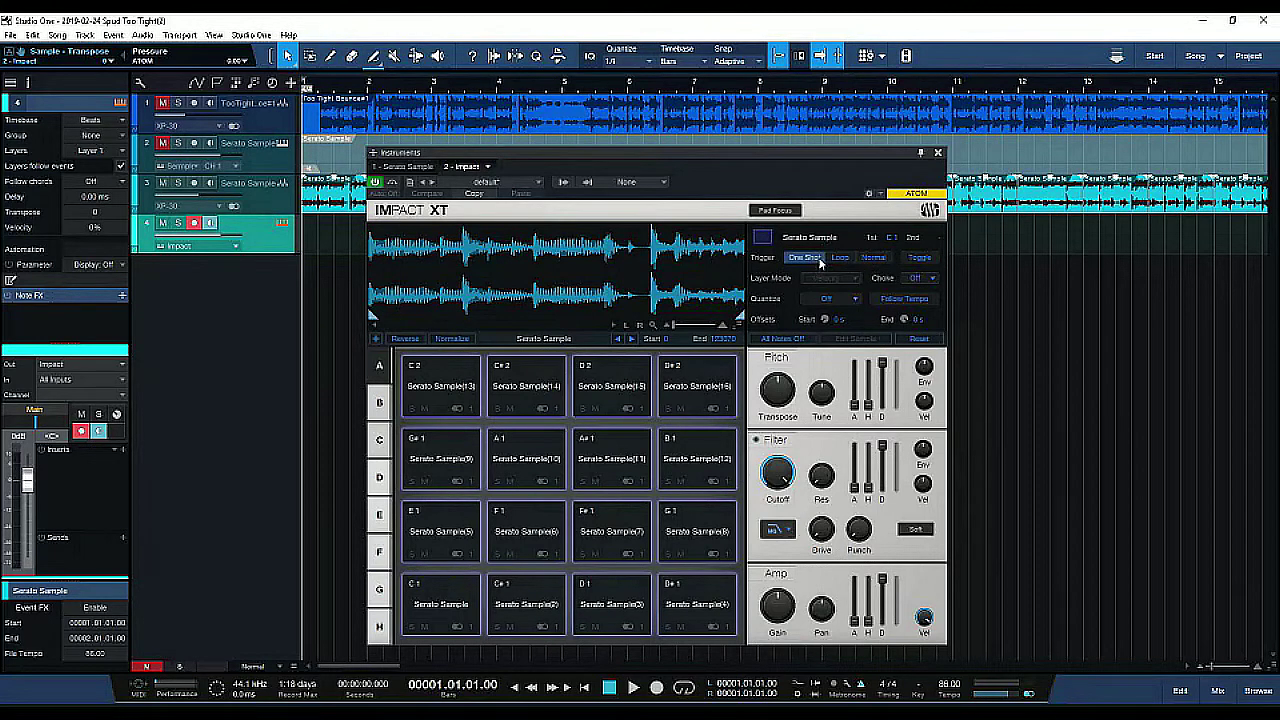
Step: Set all pads to Normal trigger mode, choke group 1 and Follow Tempo
left_click(880, 258)
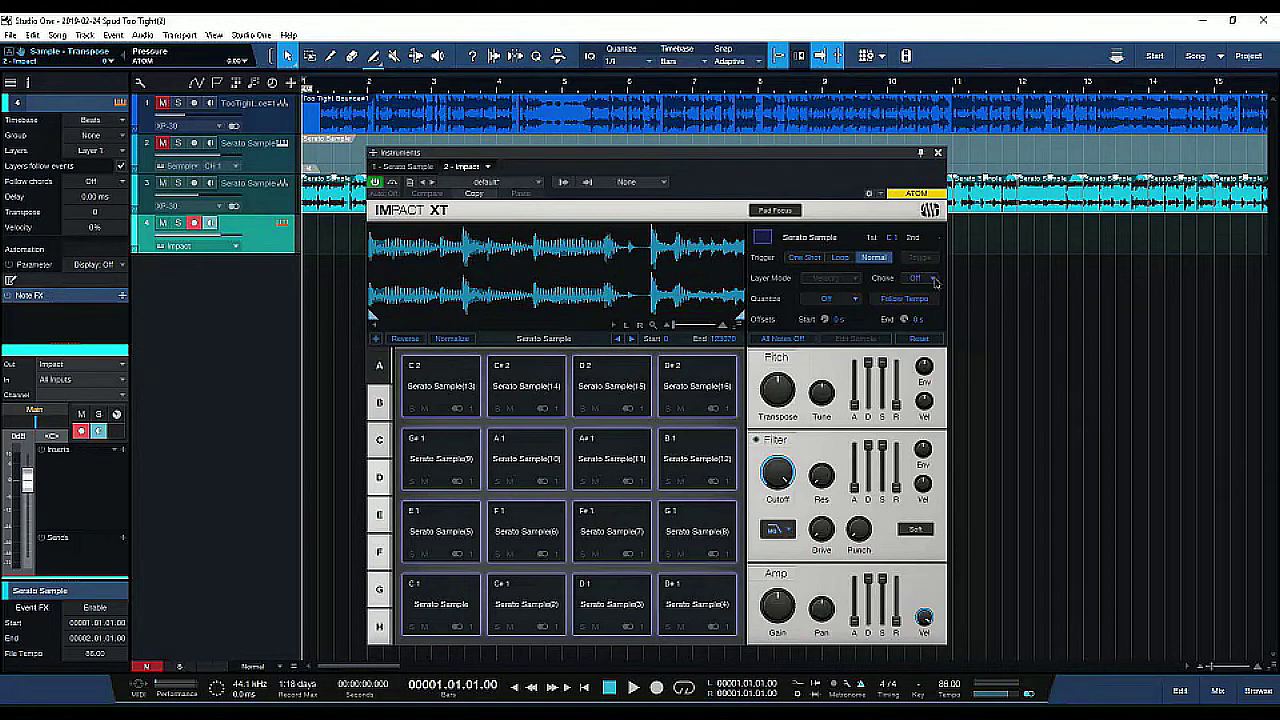
left_click(932, 283)
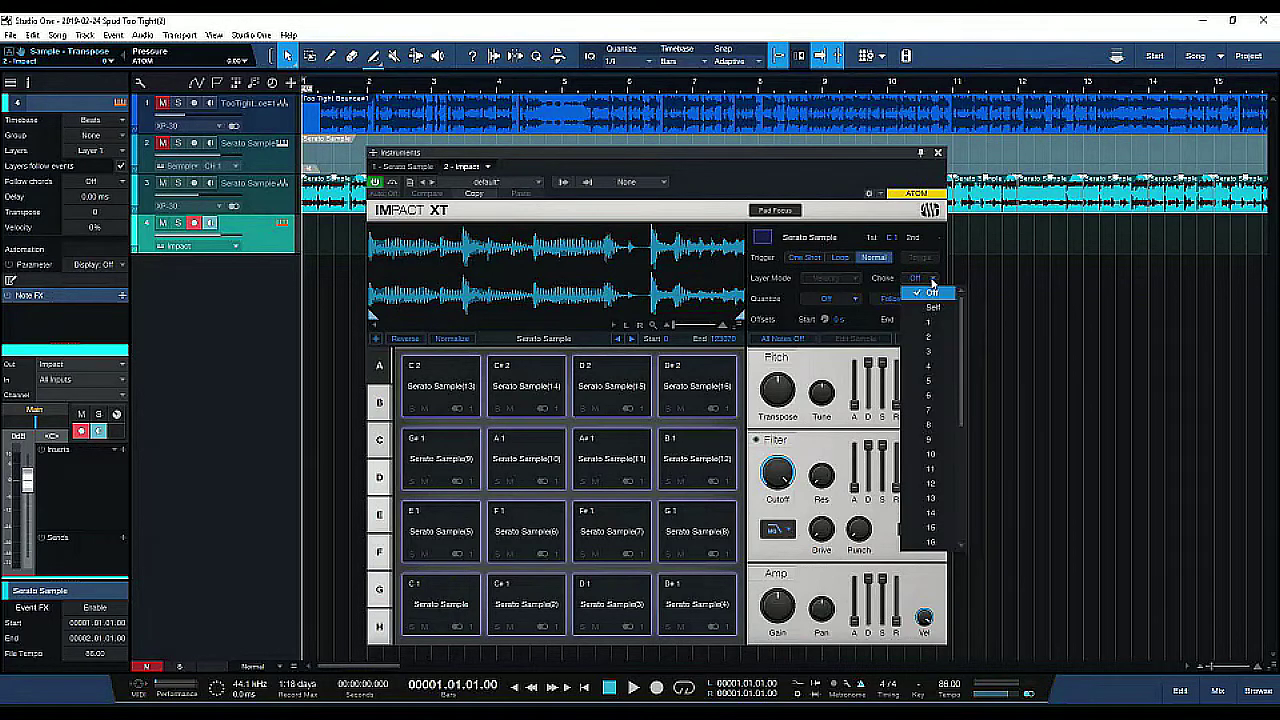
left_click(936, 330)
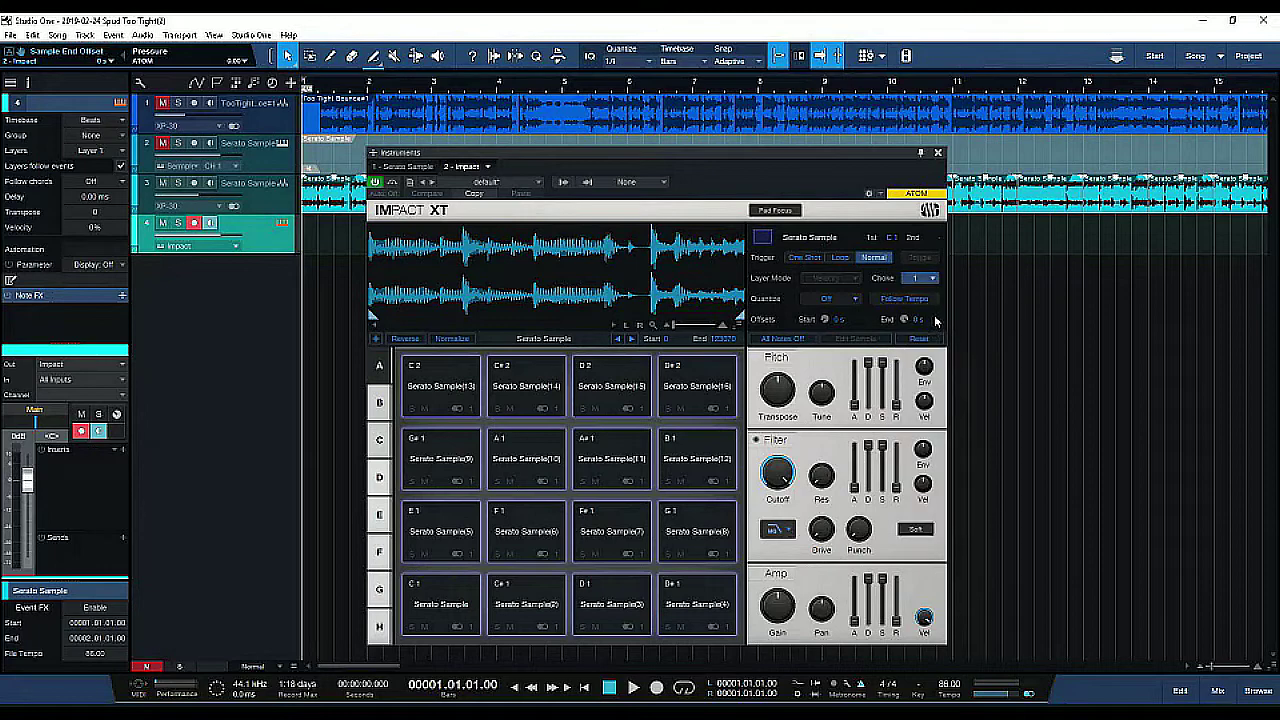
left_click(918, 300)
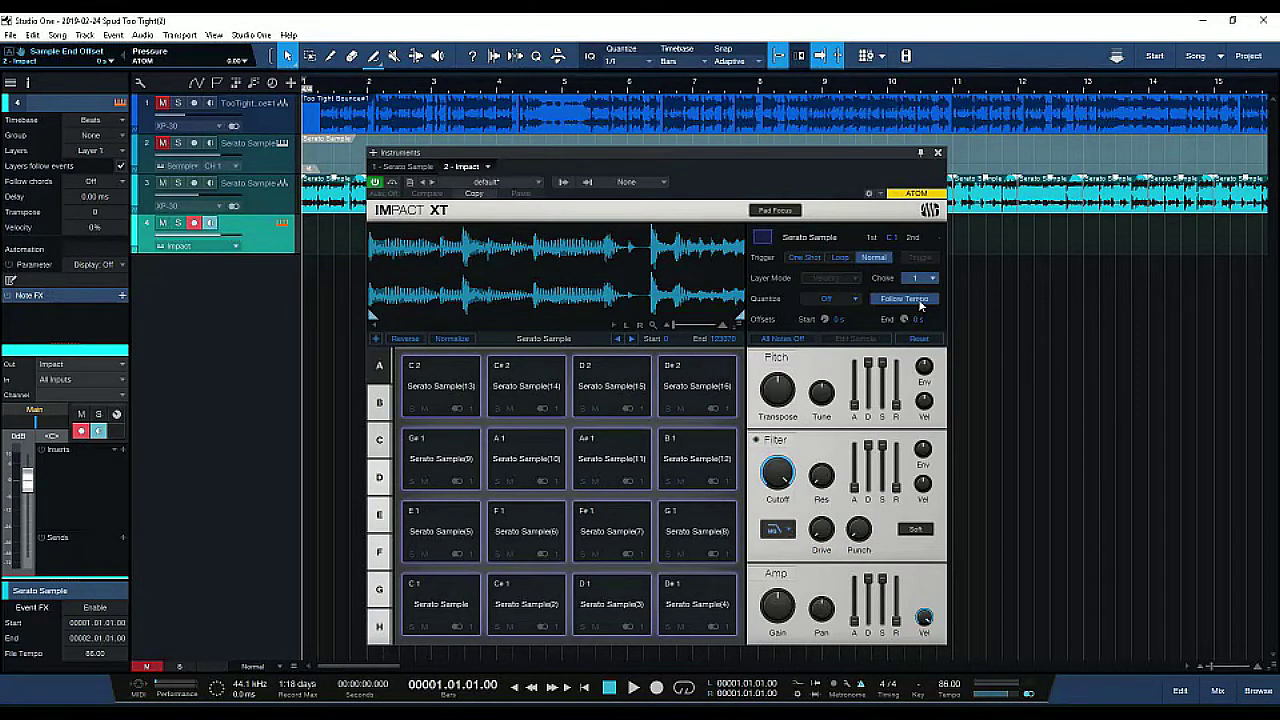
Step: Browse pad banks B through H, then return to bank A with slices 1–16
left_click(380, 403)
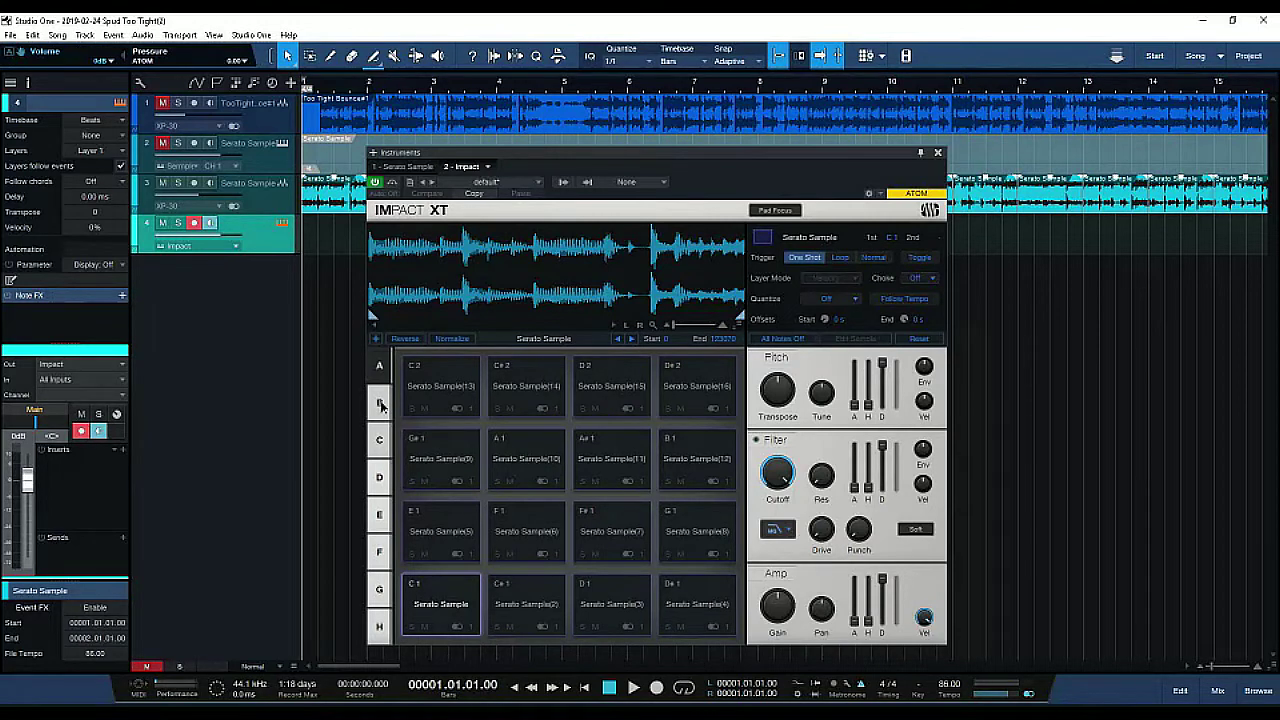
left_click(381, 405)
left_click(381, 440)
left_click(381, 477)
left_click(386, 549)
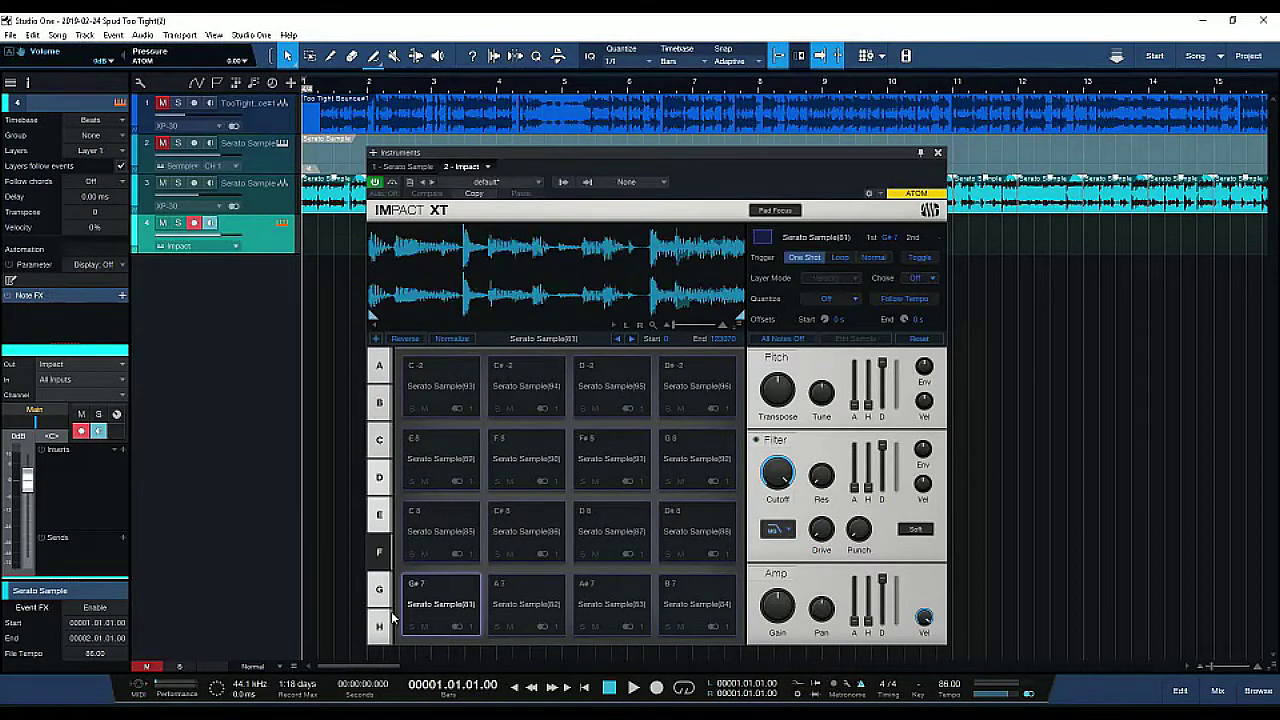
left_click(386, 622)
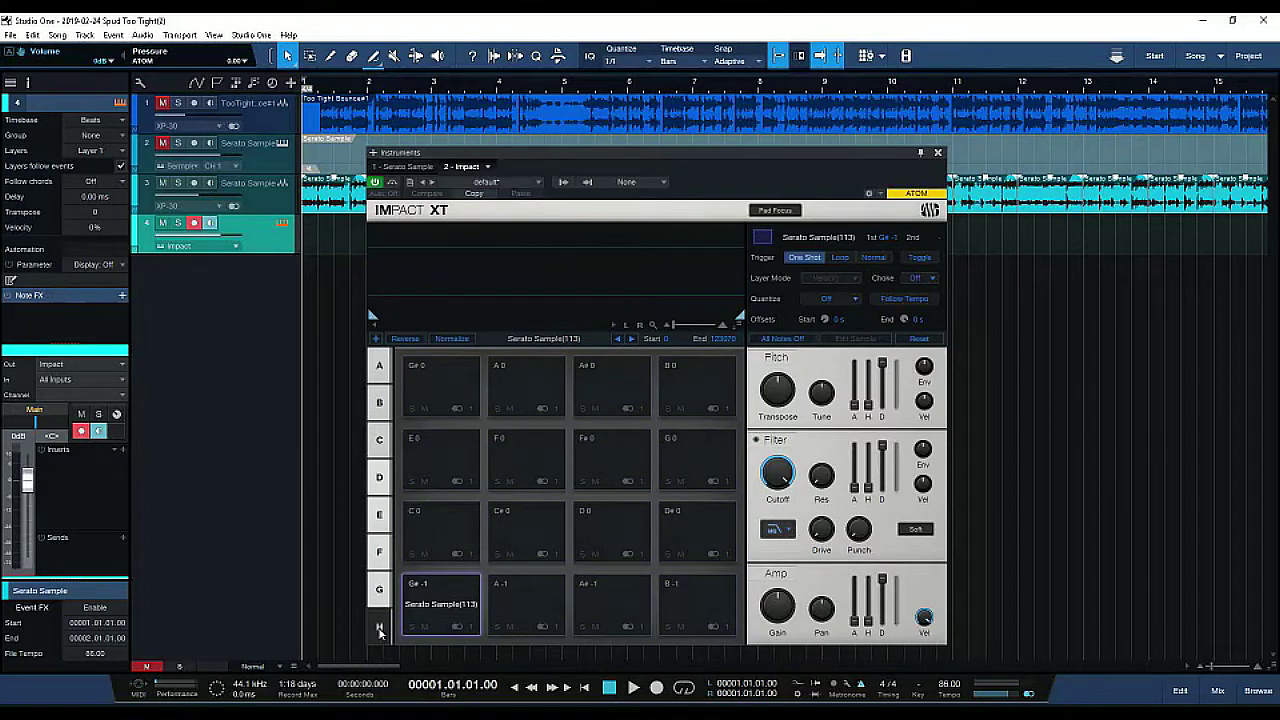
left_click(379, 366)
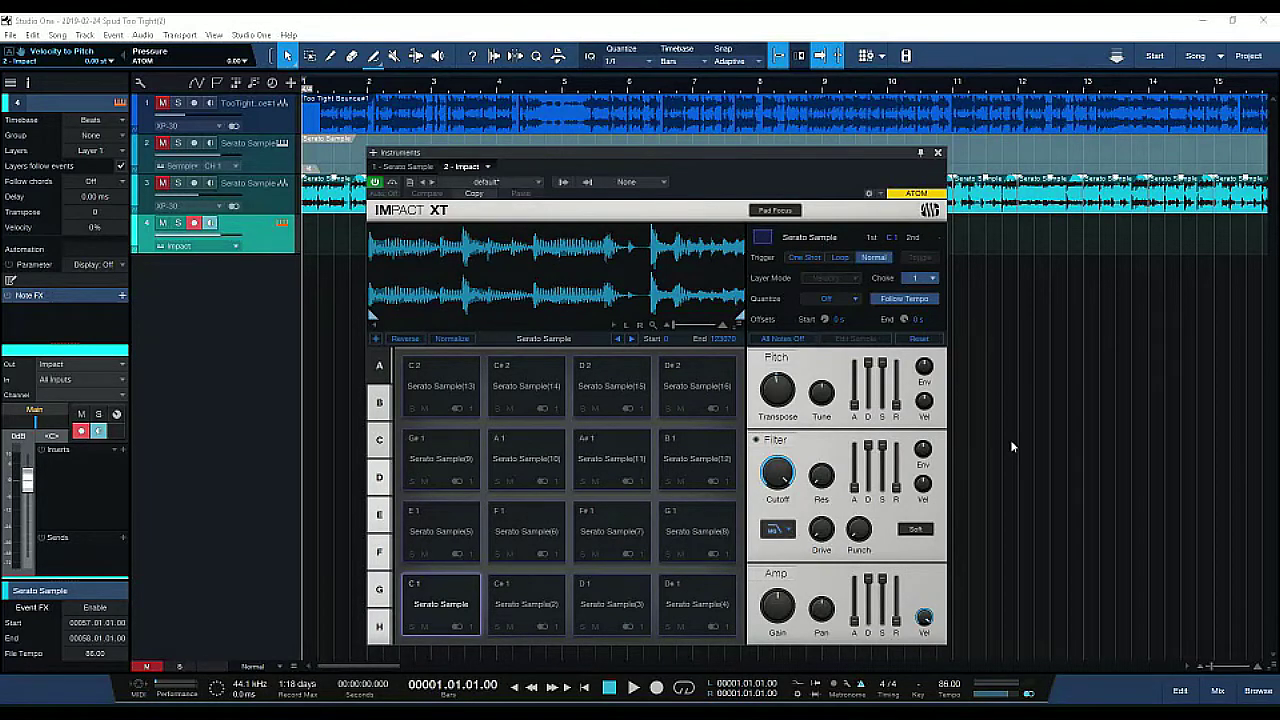
Step: With Pad Focus on, audition the slices and move pad F1's sample start to 5497
left_click(786, 212)
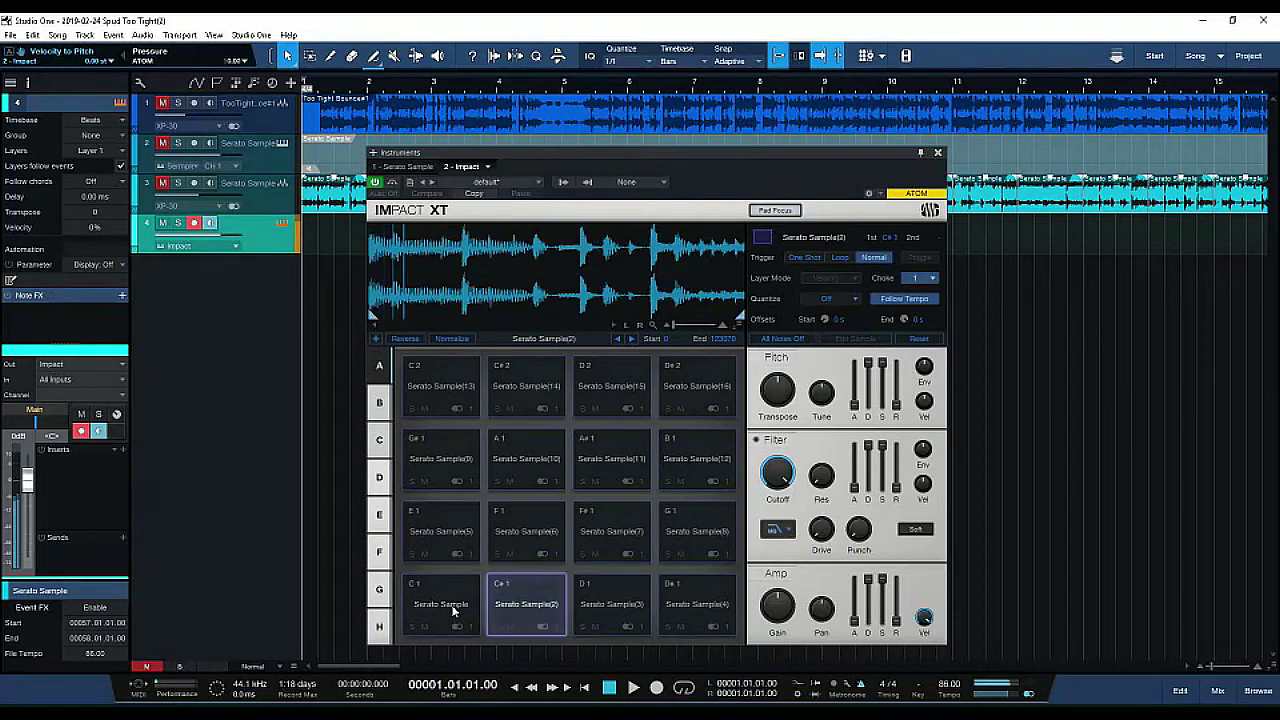
key("space")
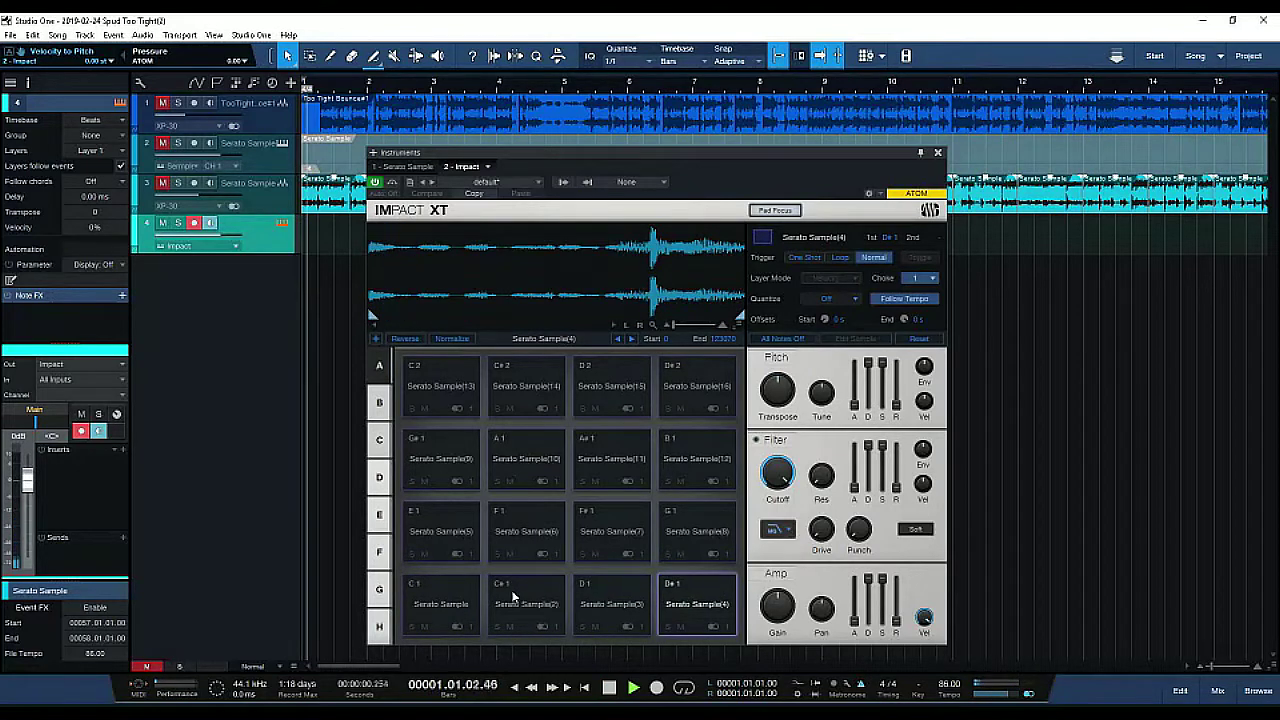
key("space")
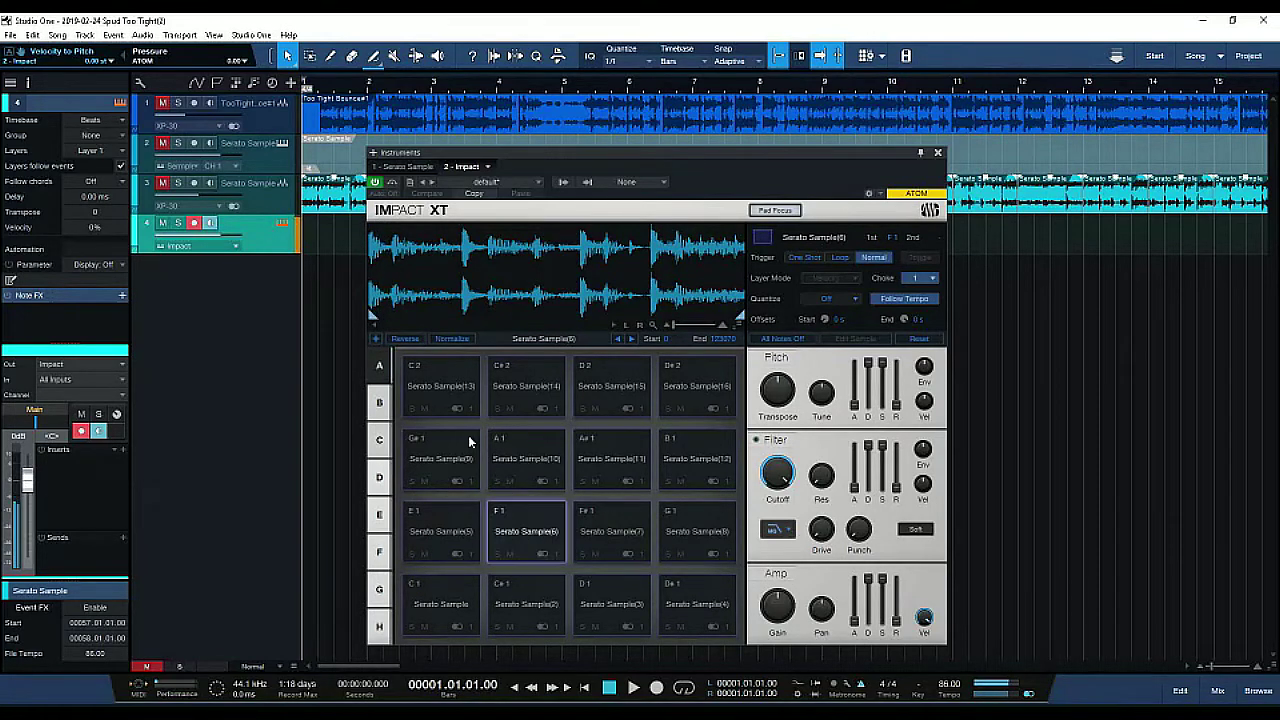
mouse_move(373, 316)
left_mouse_down()
mouse_move(394, 318)
mouse_move(372, 322)
left_mouse_up()
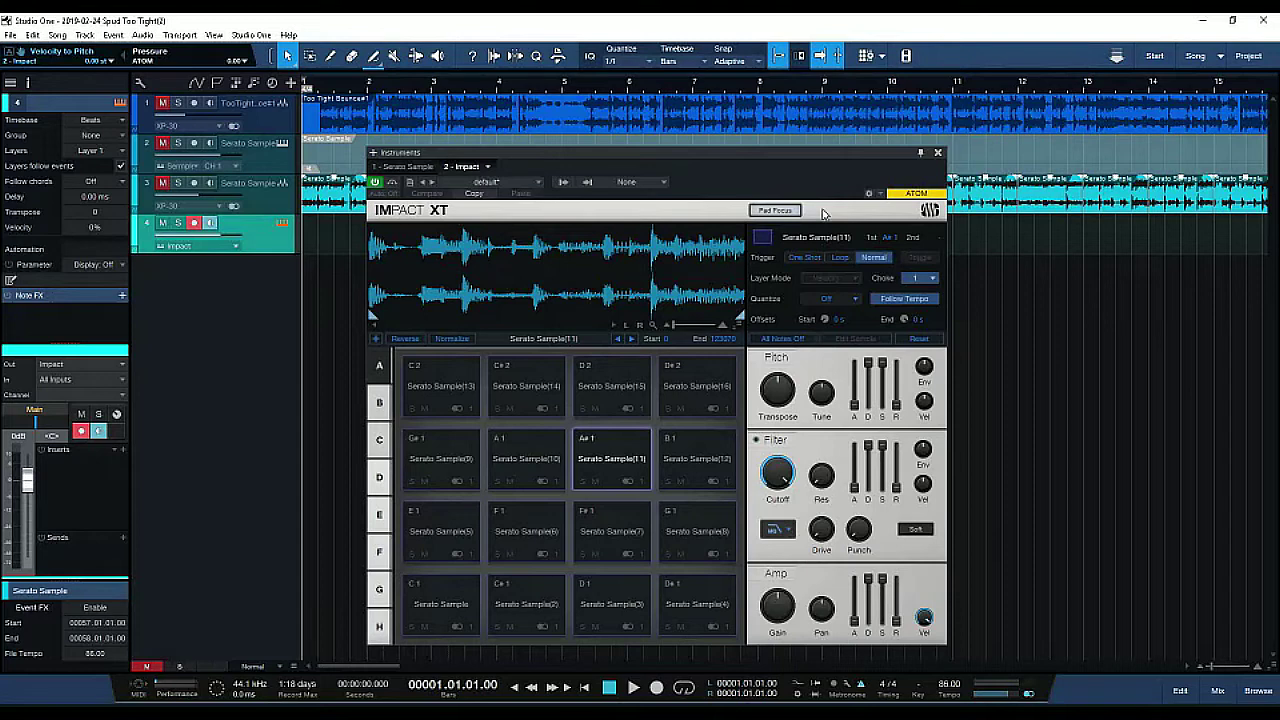
left_click(790, 211)
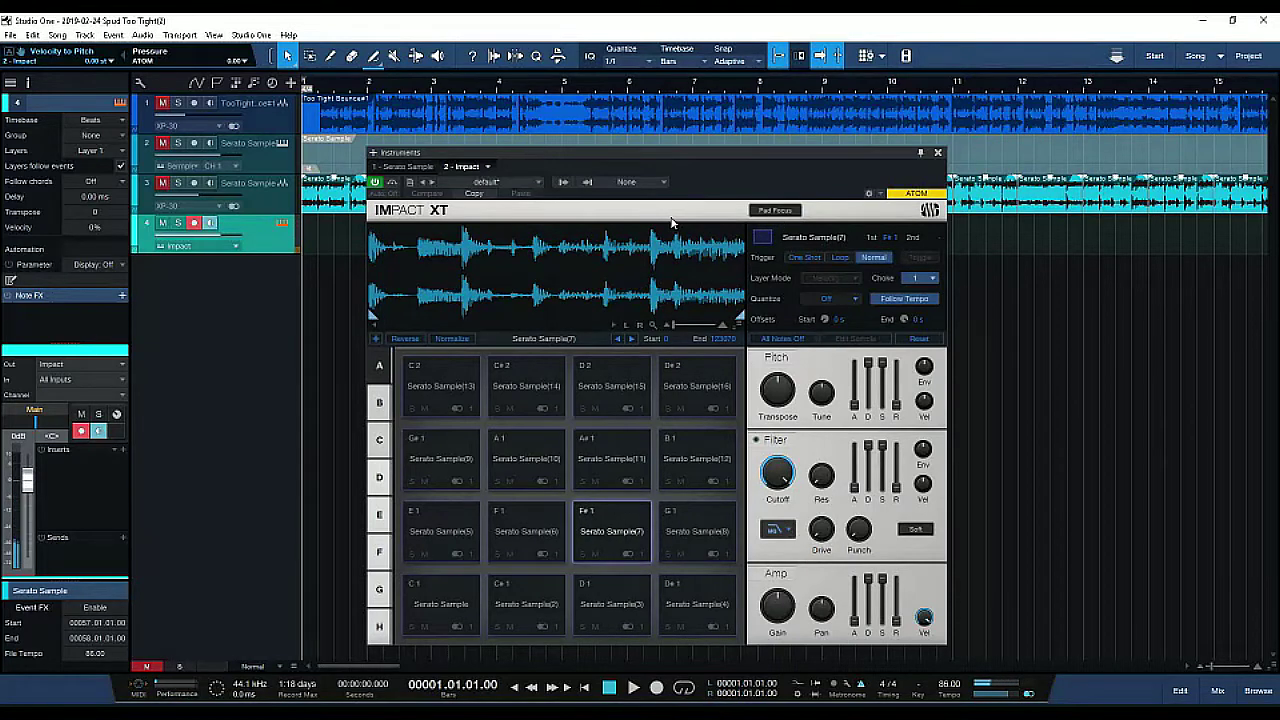
Step: Close the Impact XT window to reveal the four-track arrangement
left_click(282, 222)
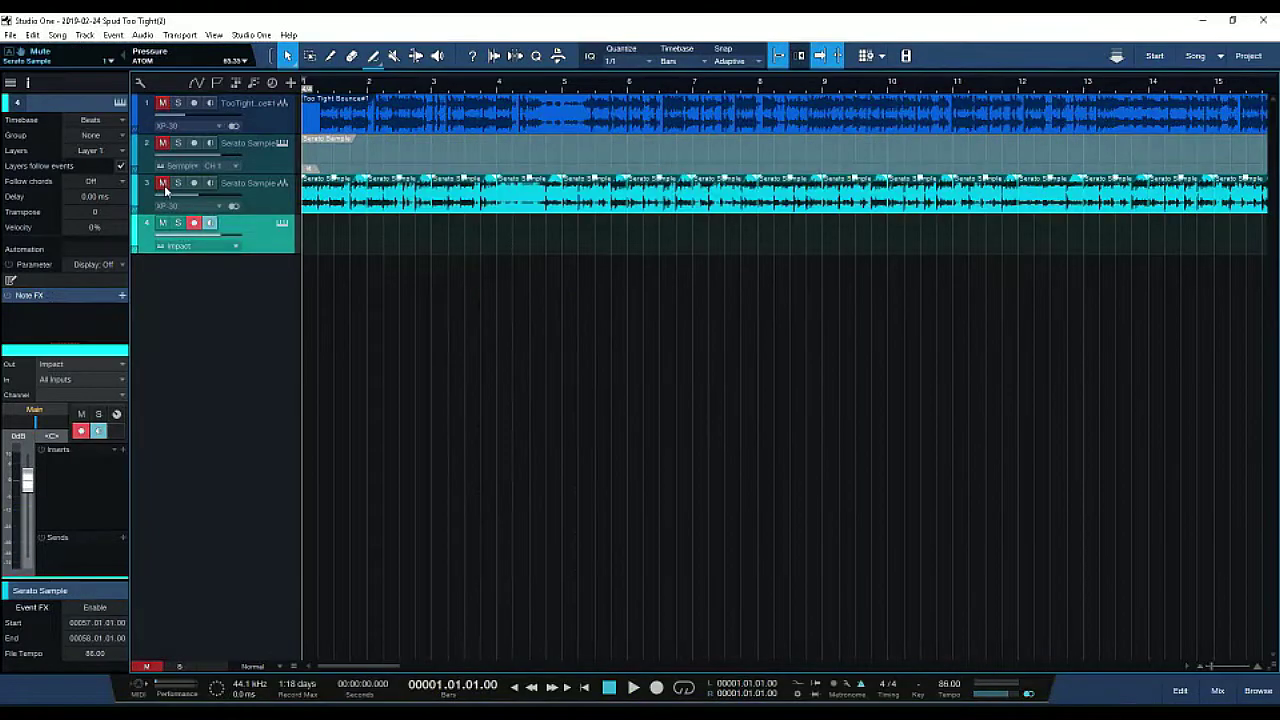